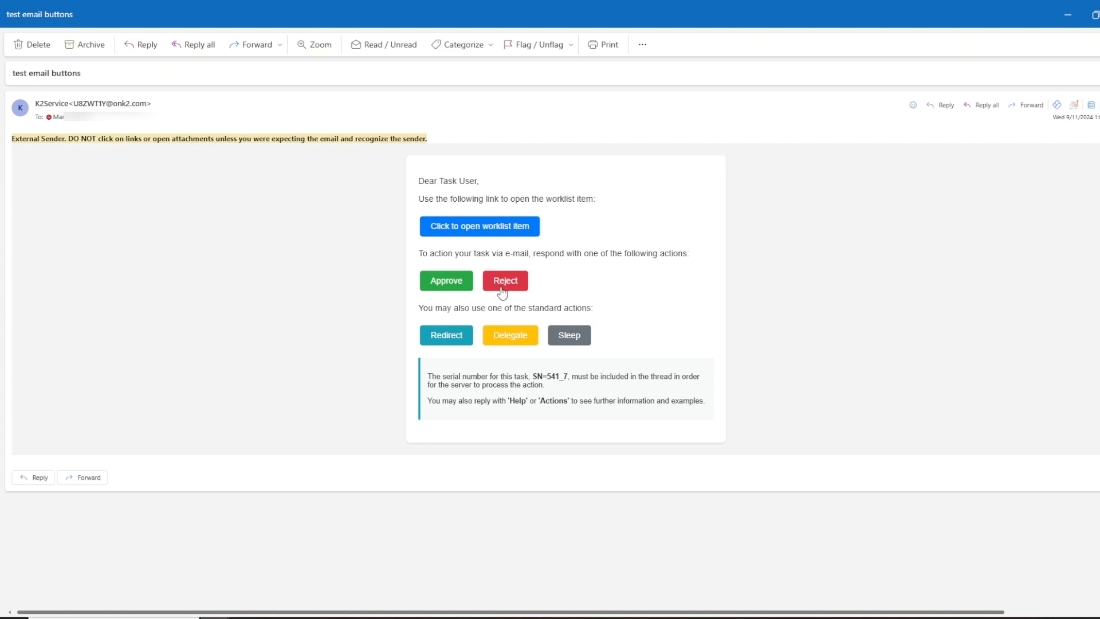
Step: View the reply drafts opened by the Approve and Reject buttons in the test email, closing each one
click(448, 284)
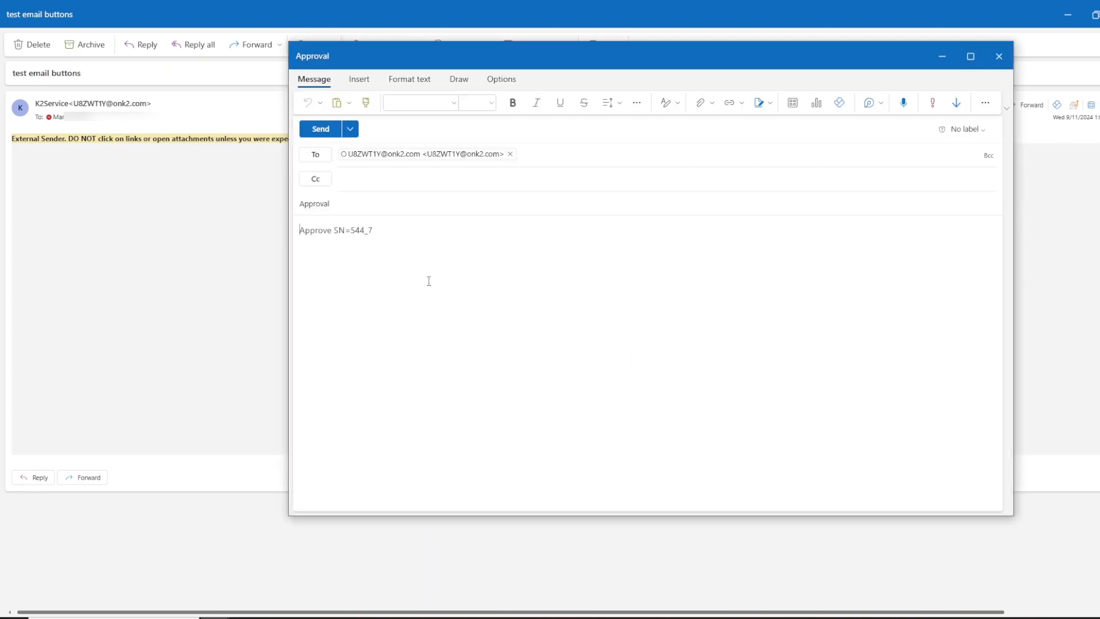
click(1001, 56)
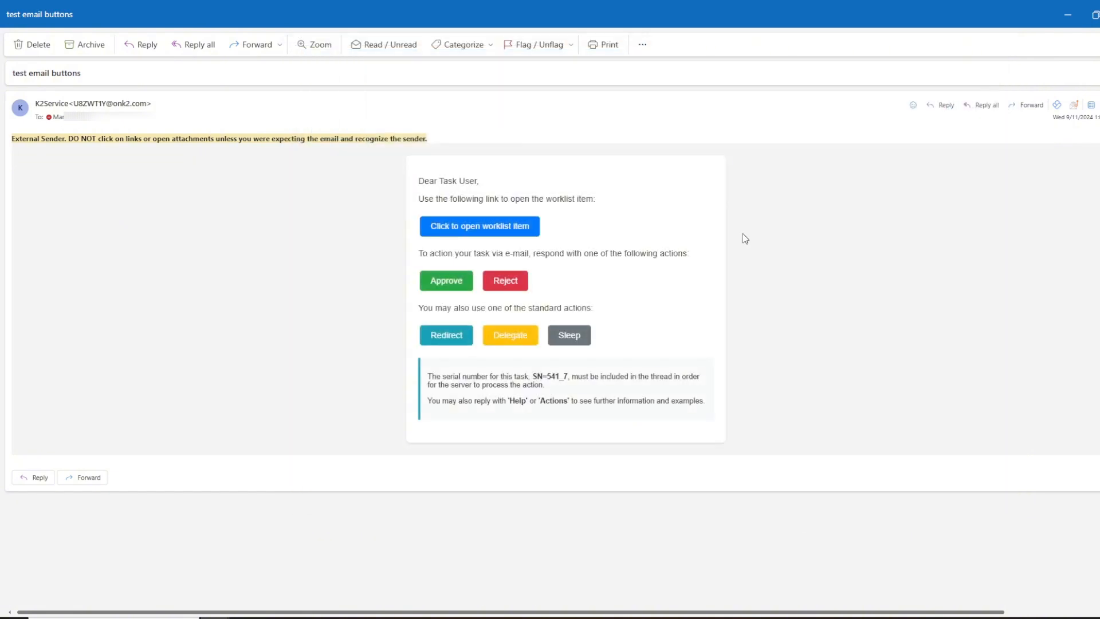
click(504, 281)
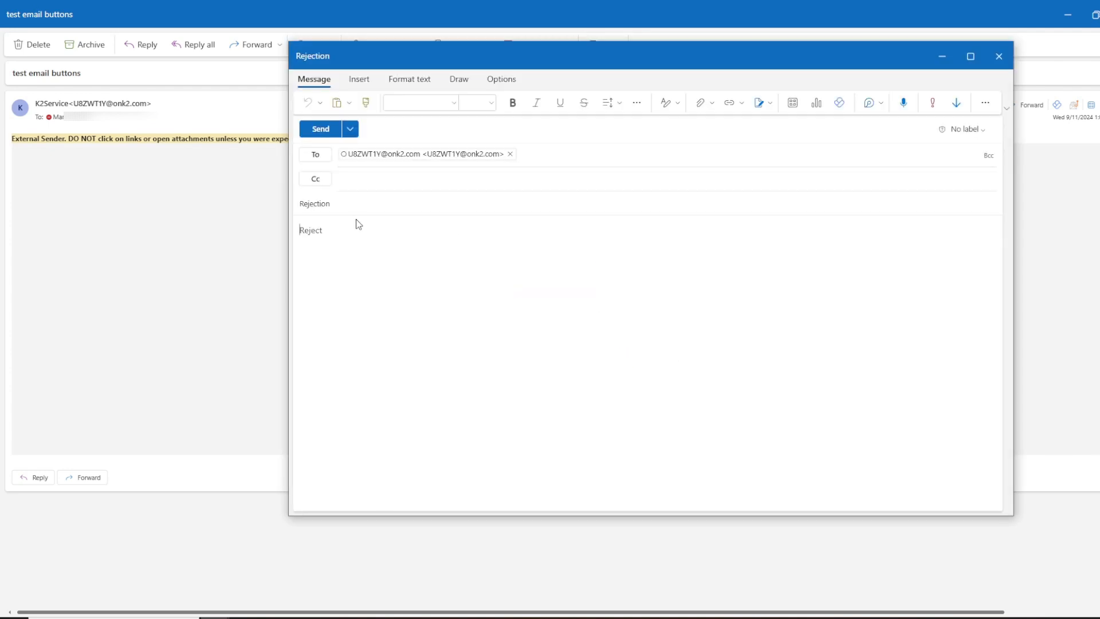
click(998, 56)
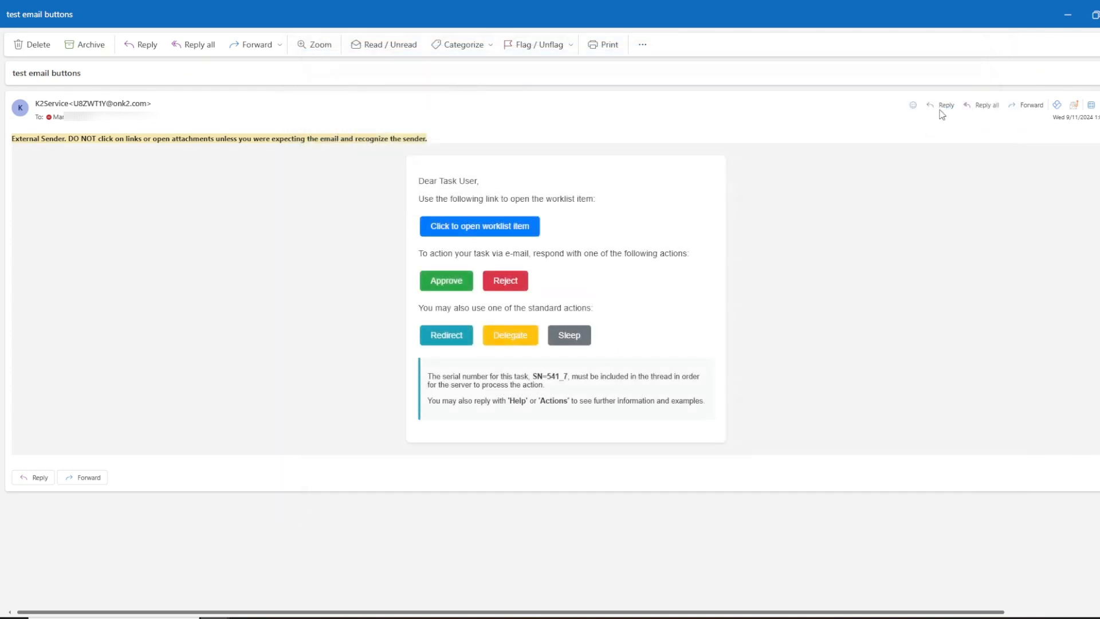
Step: View the reply drafts opened by the Redirect, Delegate and Sleep buttons, closing each one
click(438, 338)
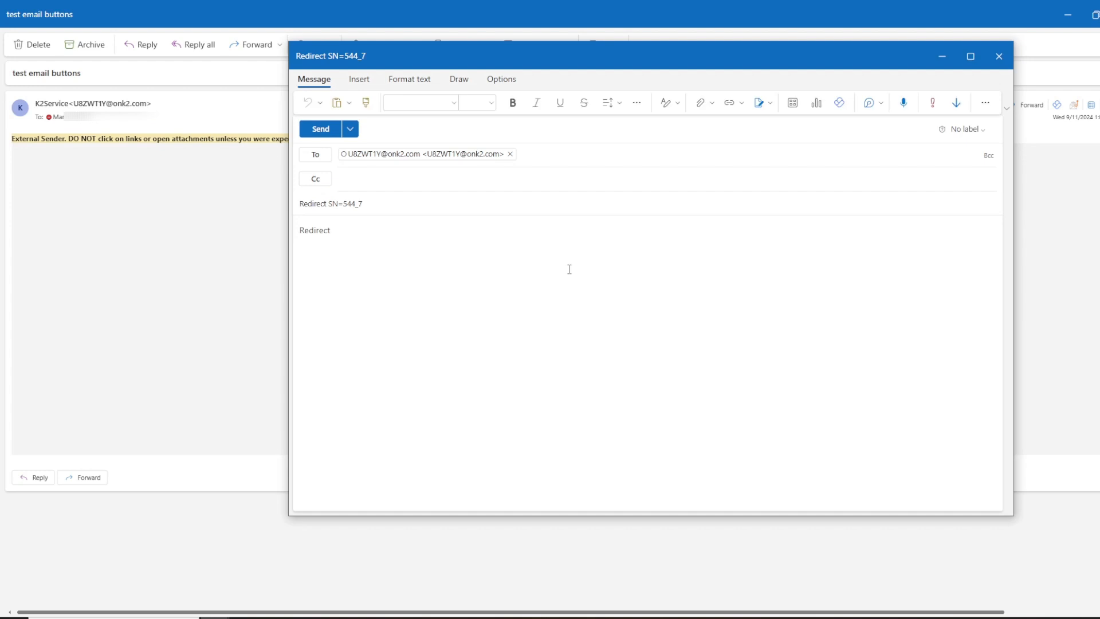
click(999, 56)
click(528, 337)
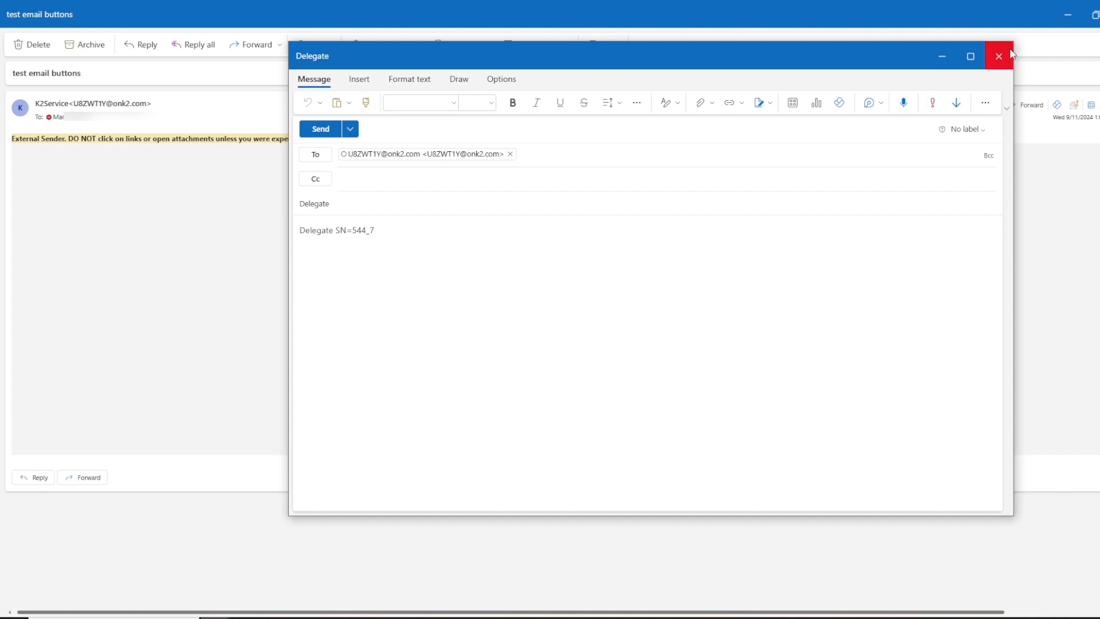
click(1010, 52)
click(567, 334)
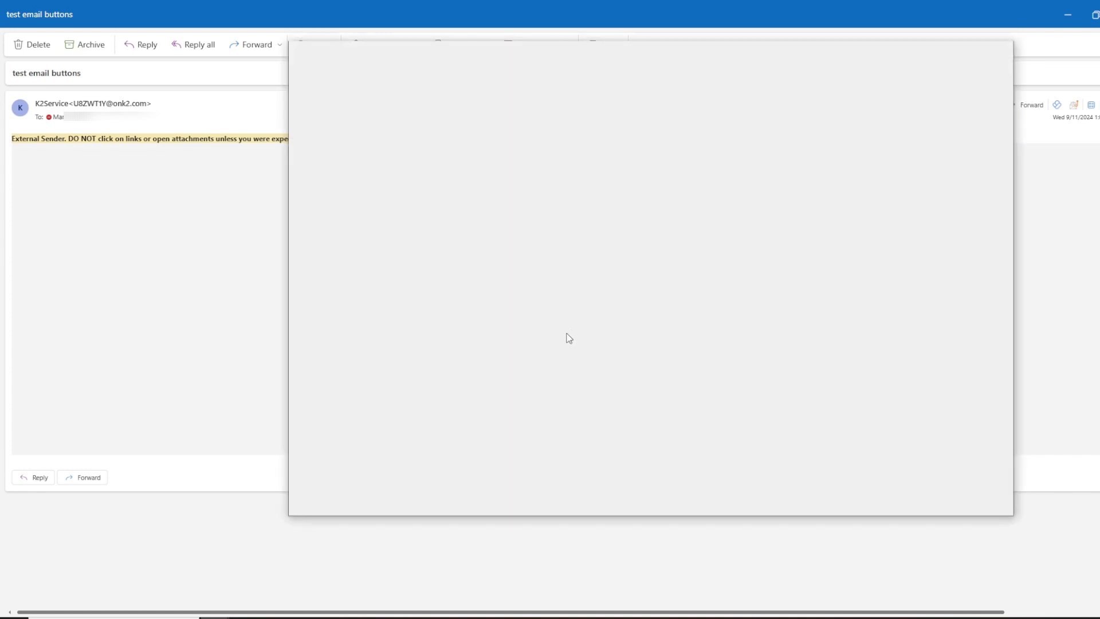
click(997, 54)
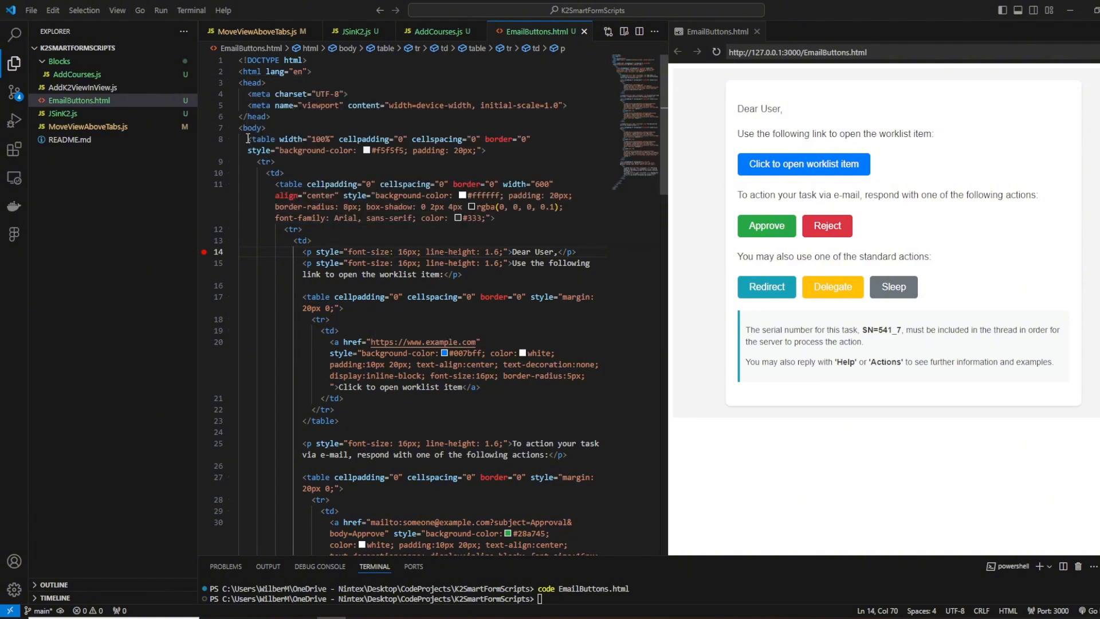
Step: Copy the entire outer table markup inside the body of EmailButtons.html, through its closing table tag
drag(247, 139, 382, 206)
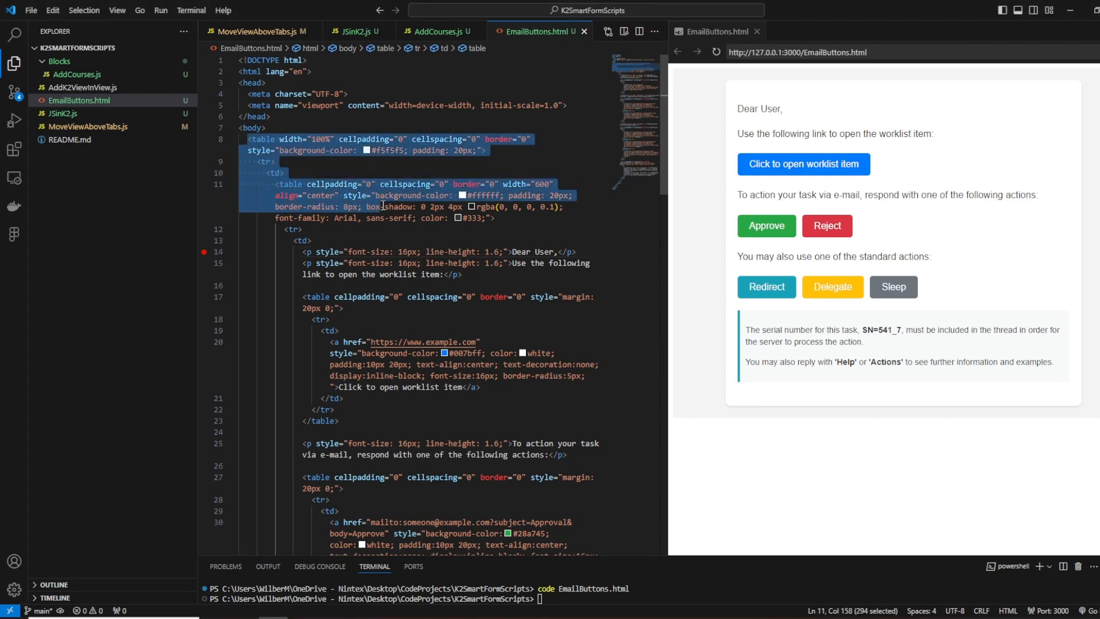
drag(382, 207, 342, 222)
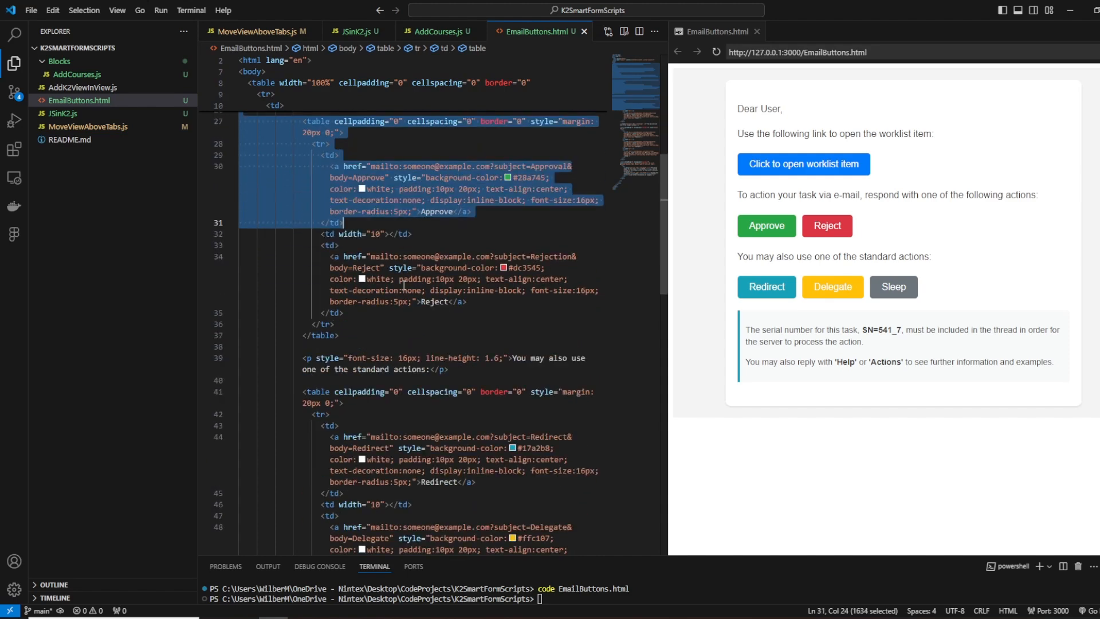
drag(404, 285, 434, 423)
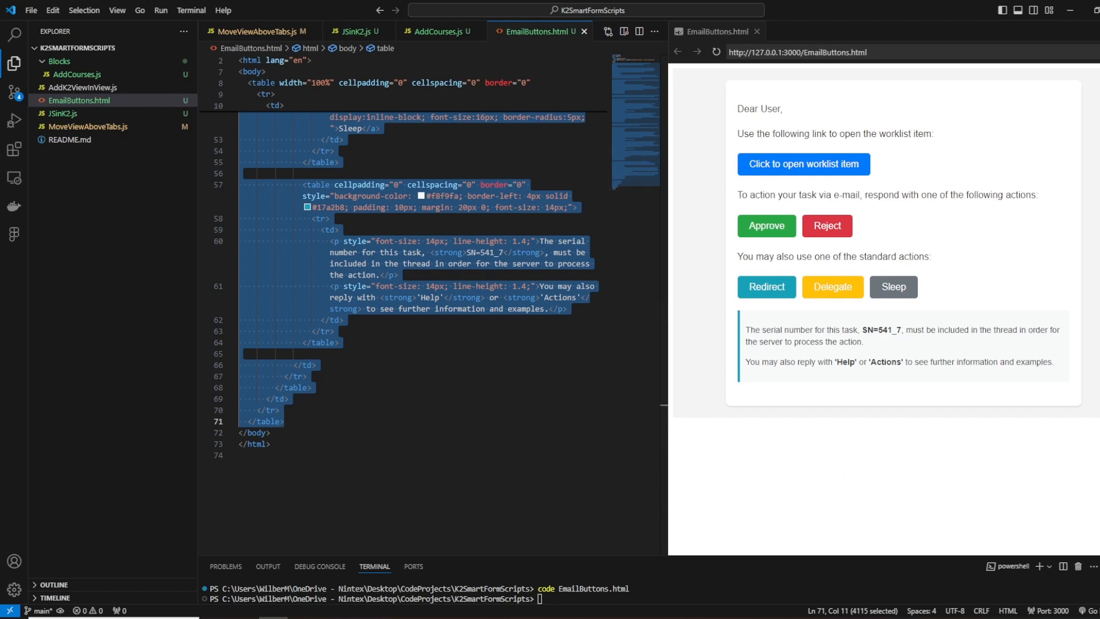
Step: Switch to the K2 workflow designer and replace the task notification's email body with the copied HTML table in the text editor
key(alt+Tab)
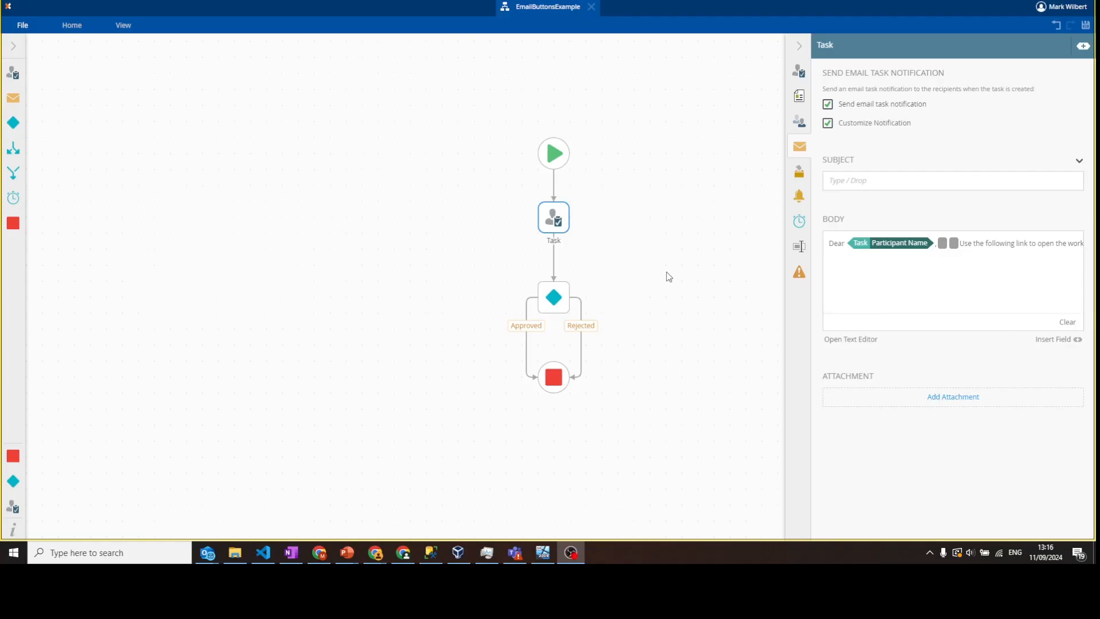
drag(668, 304, 630, 280)
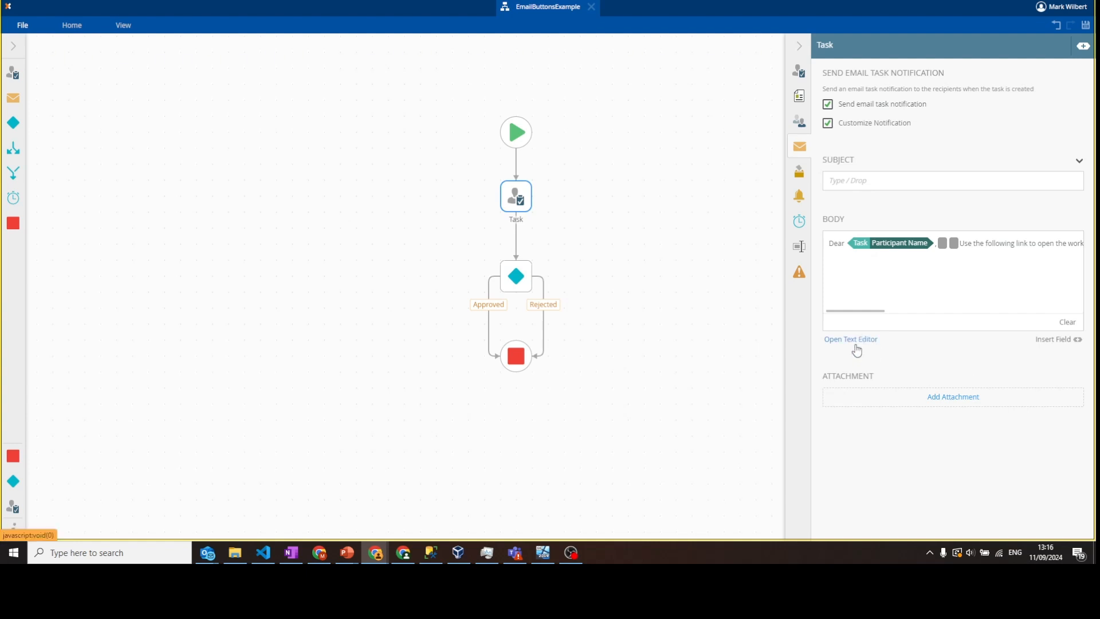
click(1066, 322)
click(850, 339)
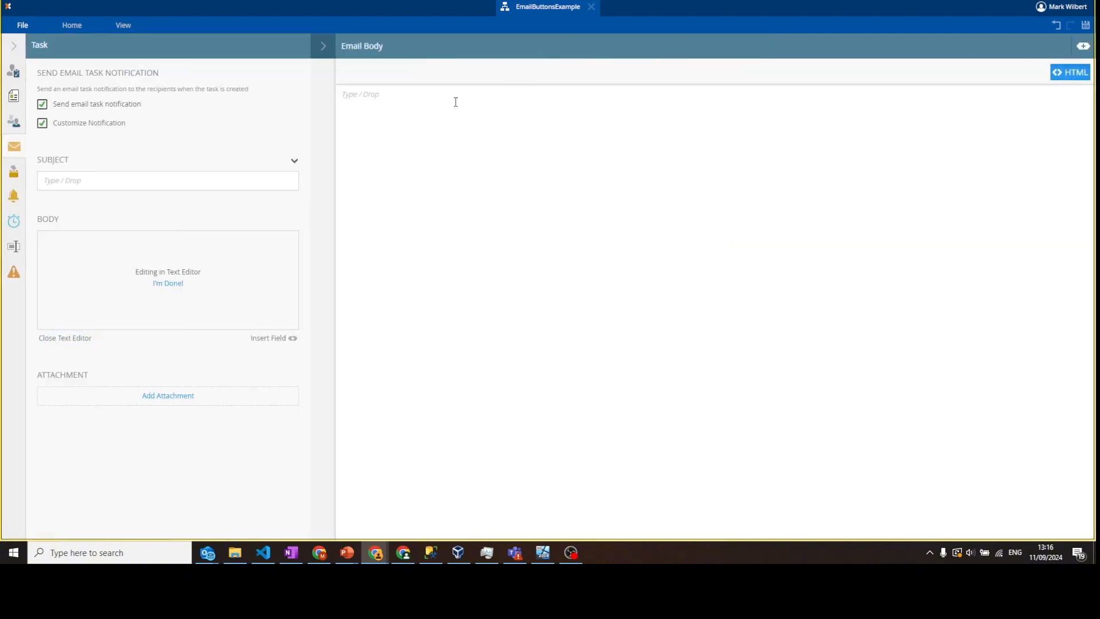
key(ctrl+v)
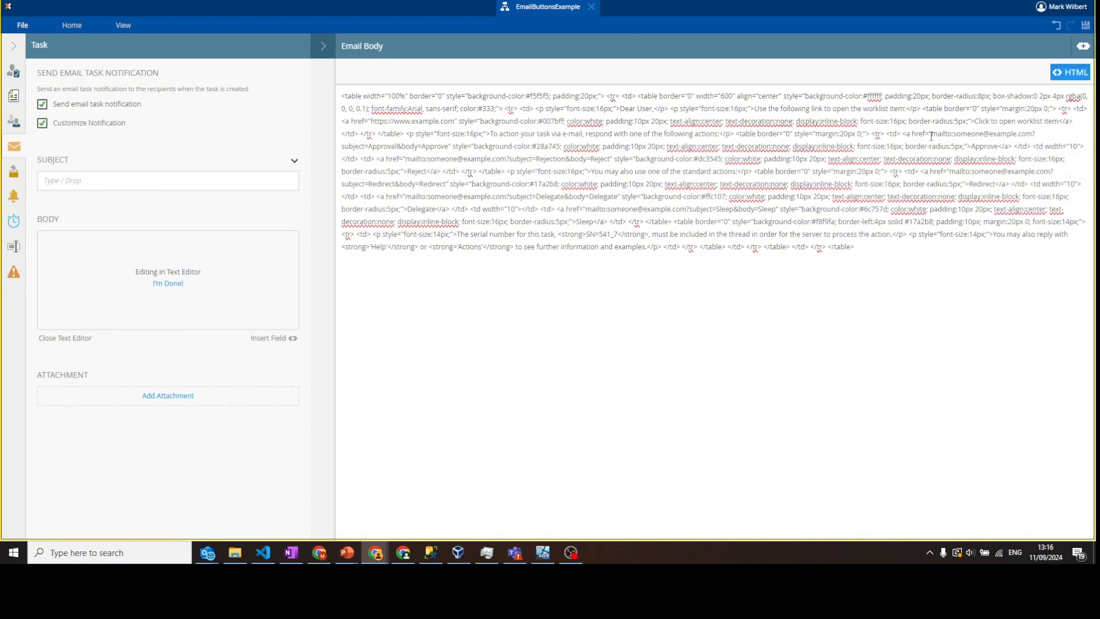
Step: Locate the placeholder address in the Approve link and search the context browser's fields for "from"
drag(931, 135, 950, 134)
click(956, 138)
drag(1033, 138, 953, 138)
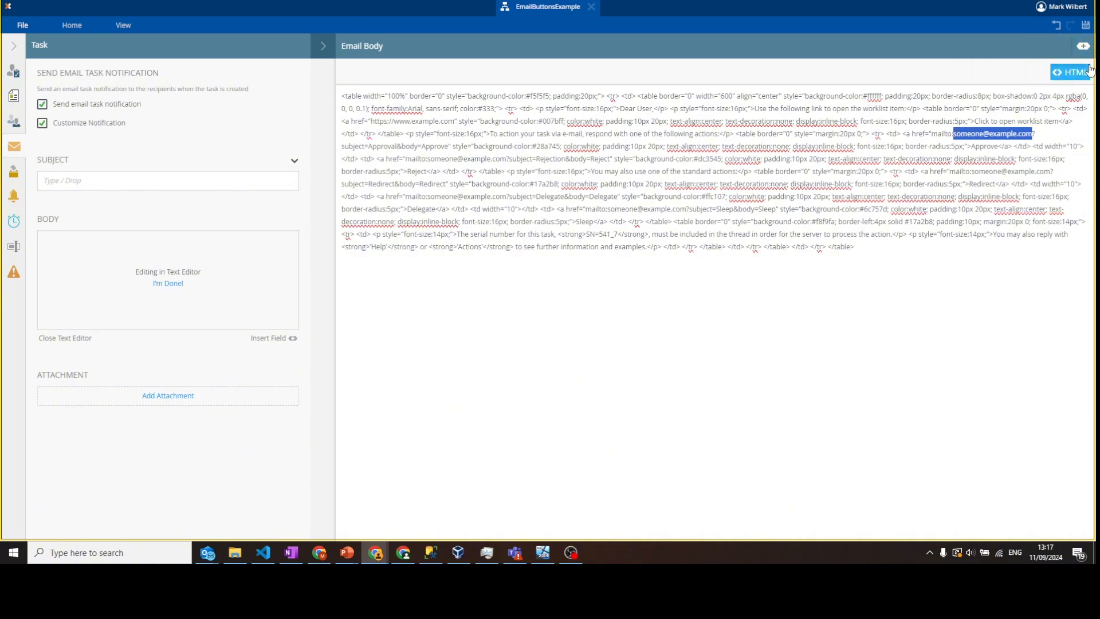
click(1082, 46)
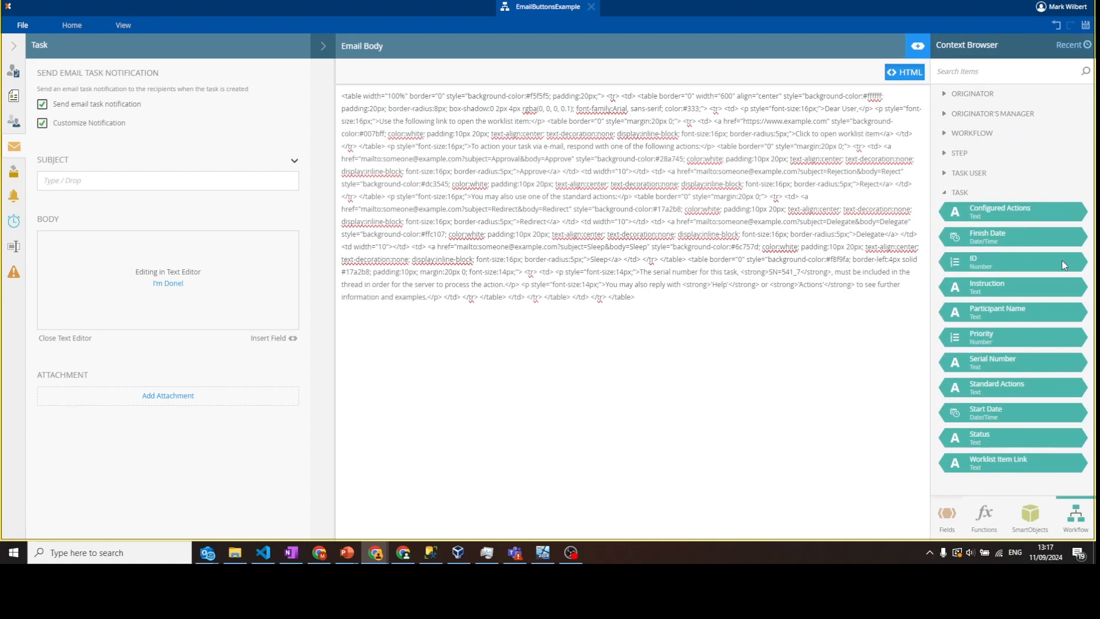
click(950, 519)
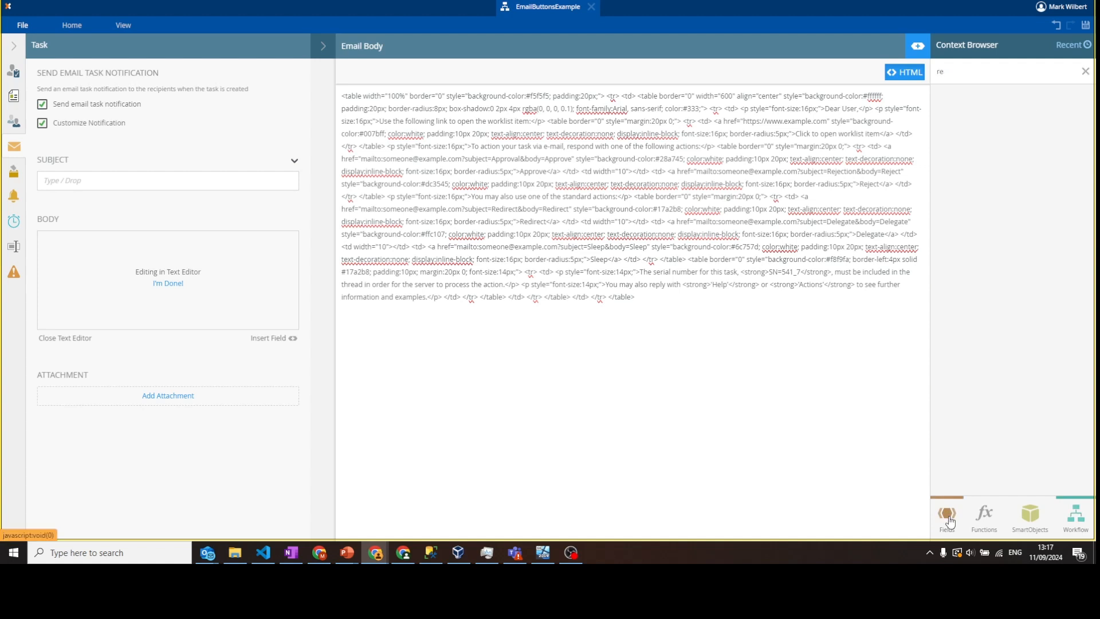
click(1085, 71)
click(1009, 72)
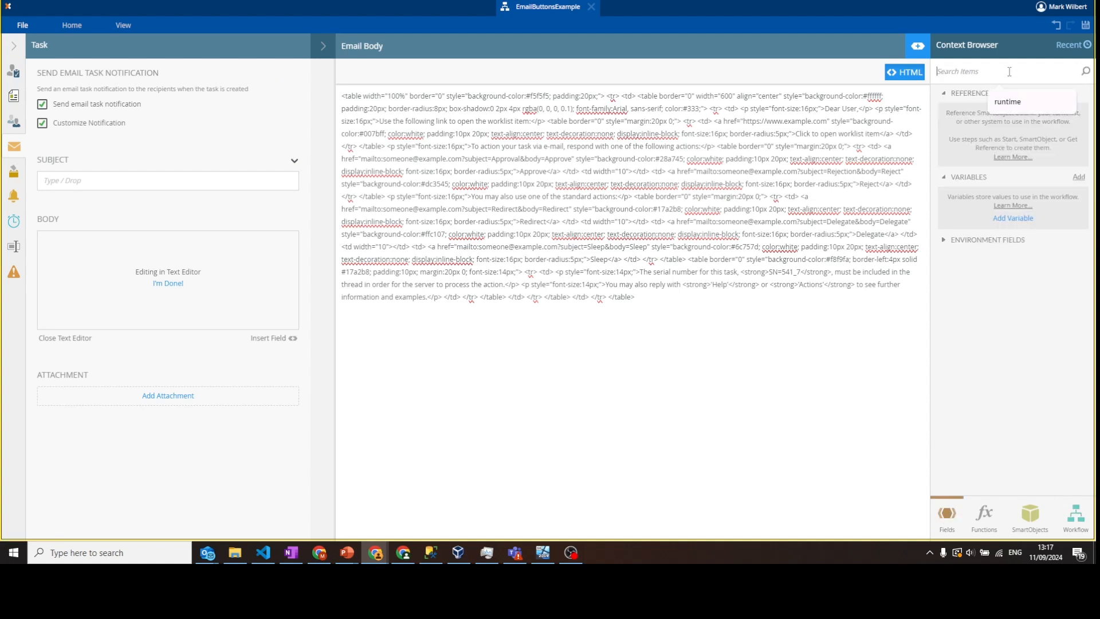
text(from)
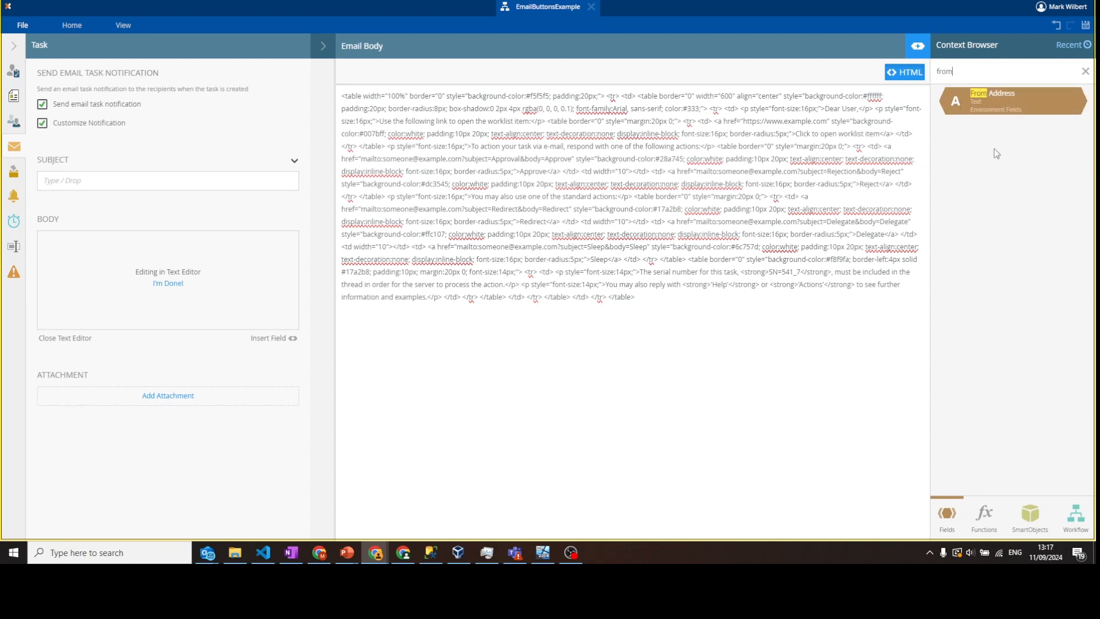
Step: Replace the placeholder address in the Approve button's mailto link with the From Address environment field
drag(987, 117, 385, 163)
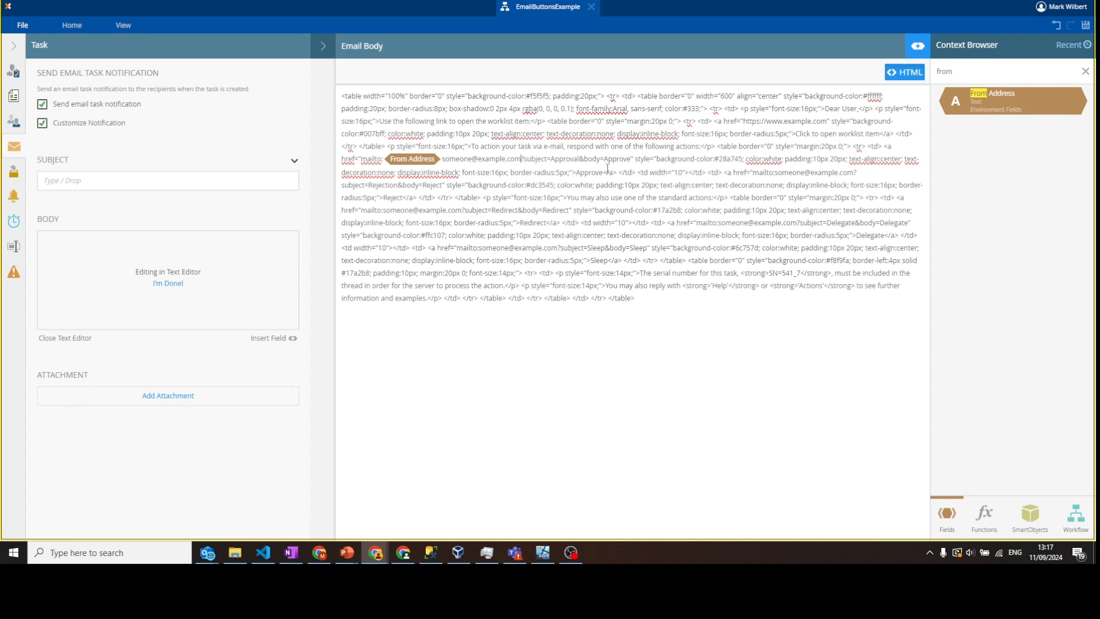
key(BackSpace)
key(BackSpace)
key(BackSpace)
key(BackSpace)
key(BackSpace)
key(BackSpace)
key(BackSpace)
key(BackSpace)
key(BackSpace)
key(BackSpace)
key(BackSpace)
key(BackSpace)
key(BackSpace)
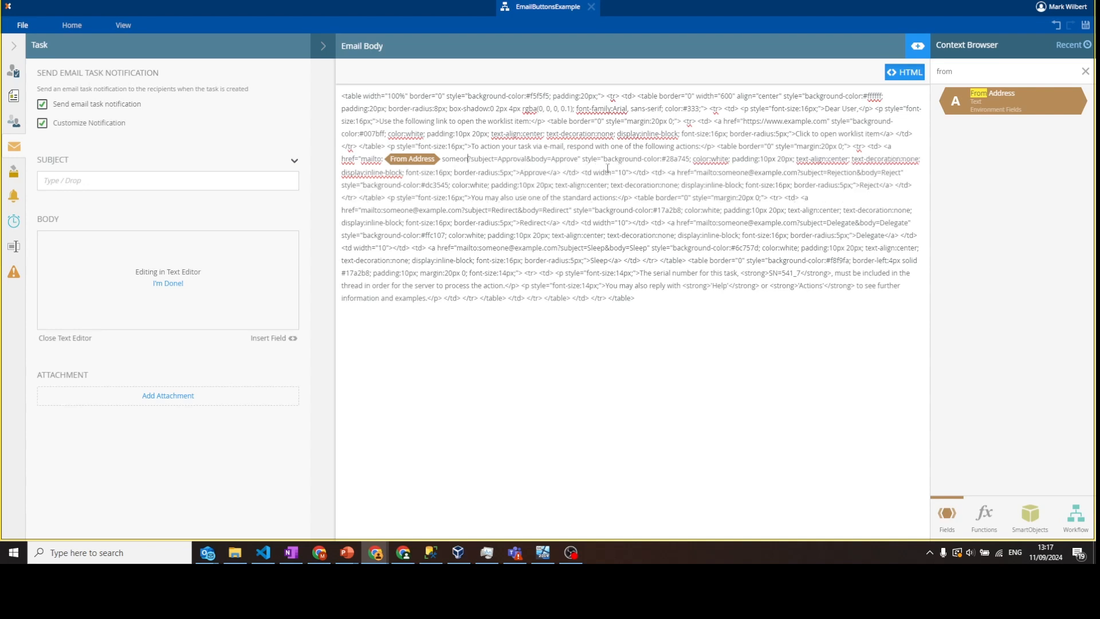
key(BackSpace)
key(BackSpace)
key(BackSpace)
key(BackSpace)
key(BackSpace)
key(BackSpace)
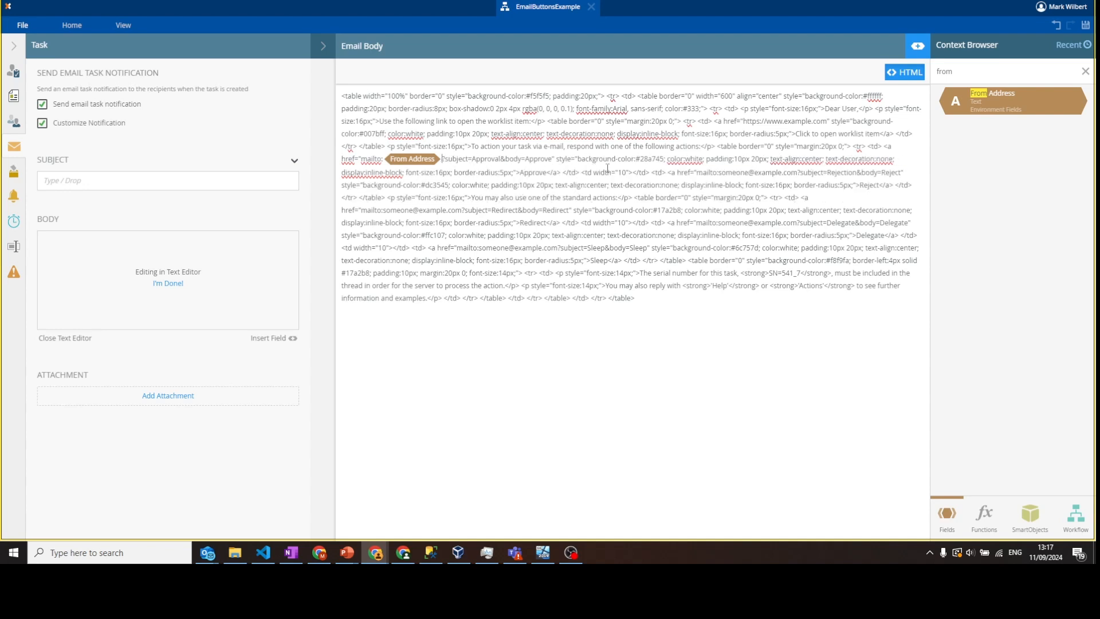
key(Left)
key(Left)
Step: Replace the placeholder address in the Reject button's mailto link with the From Address field
drag(1004, 102, 722, 179)
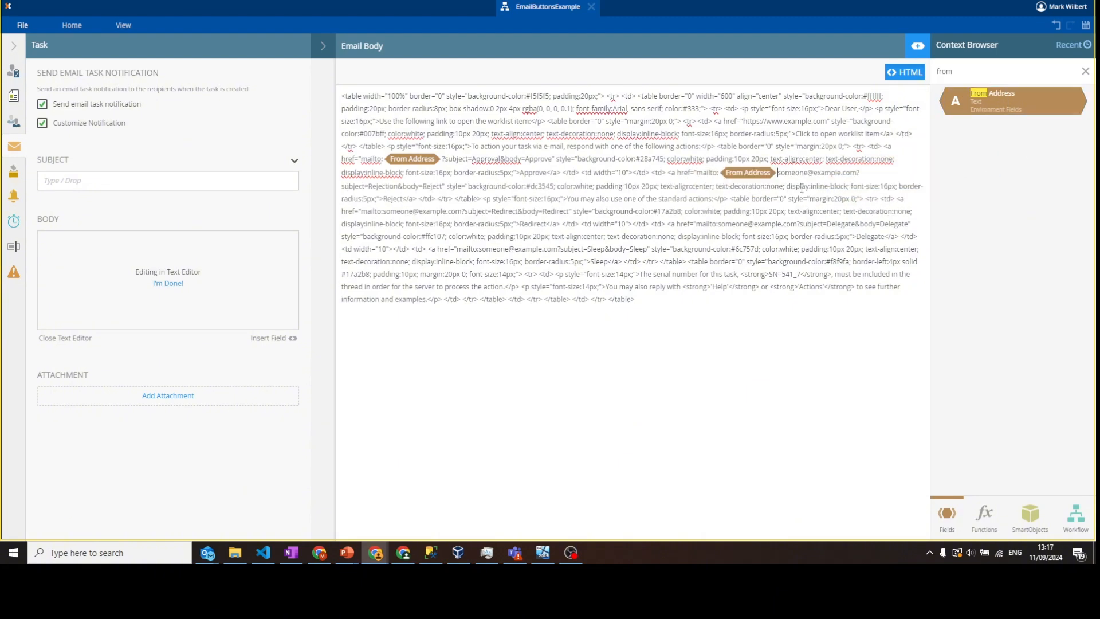
key(Delete)
key(Delete)
key(Delete)
key(Delete)
key(Delete)
key(Delete)
key(Delete)
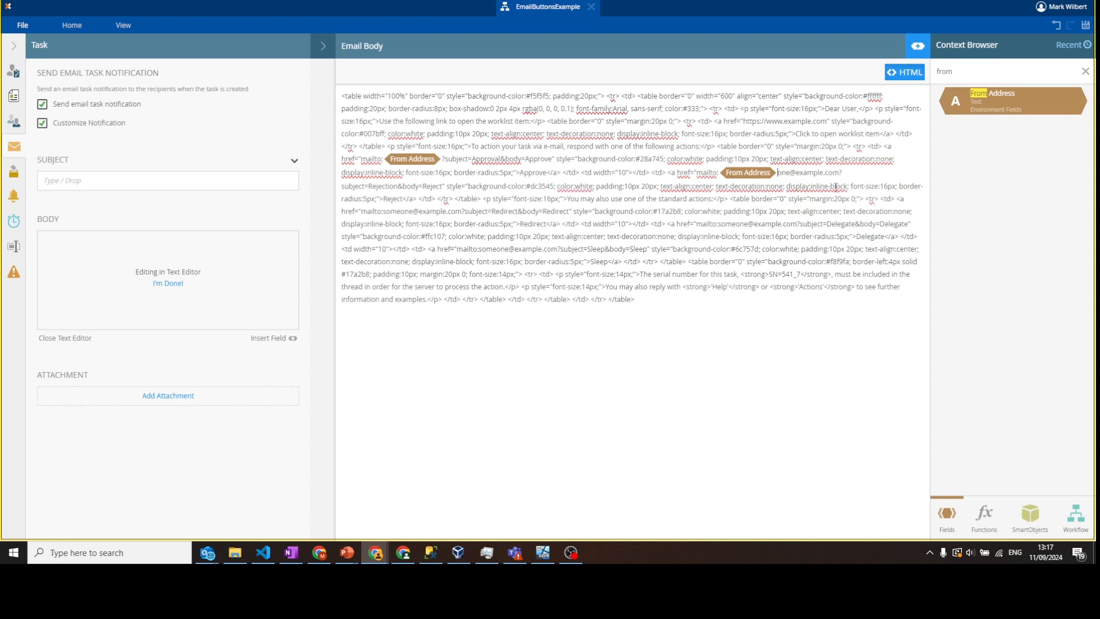
key(Delete)
key(Delete)
key(Delete)
key(Delete)
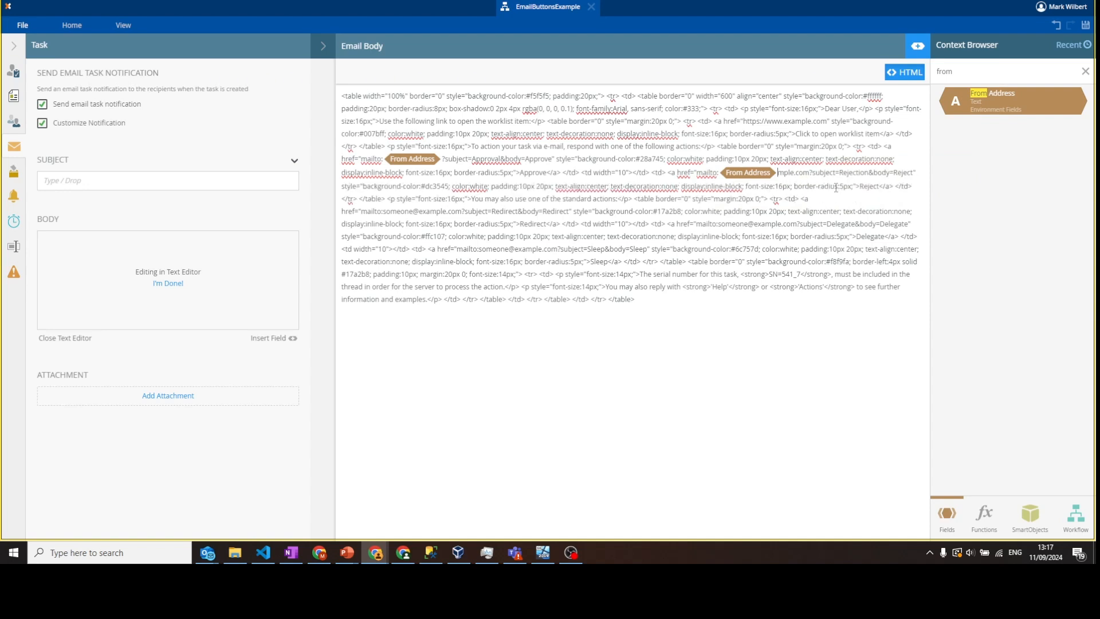
key(Delete)
key(Delete)
key(Delete)
key(Delete)
key(Delete)
key(Delete)
key(Delete)
key(Delete)
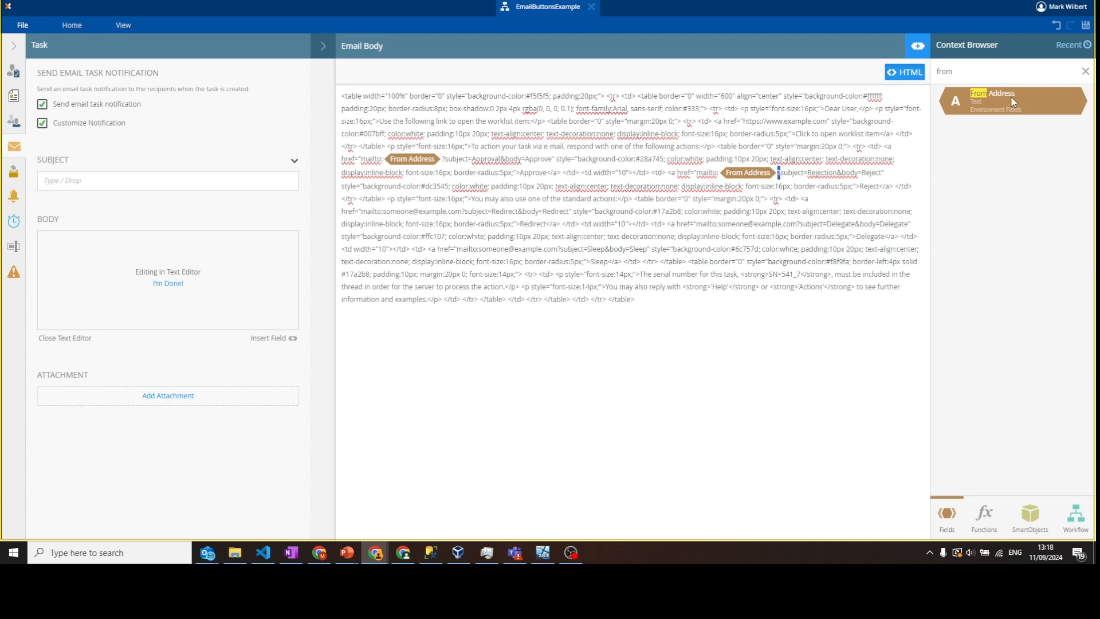
Step: Replace the placeholder address in the Redirect button's mailto link with the From Address field
drag(1014, 106, 383, 218)
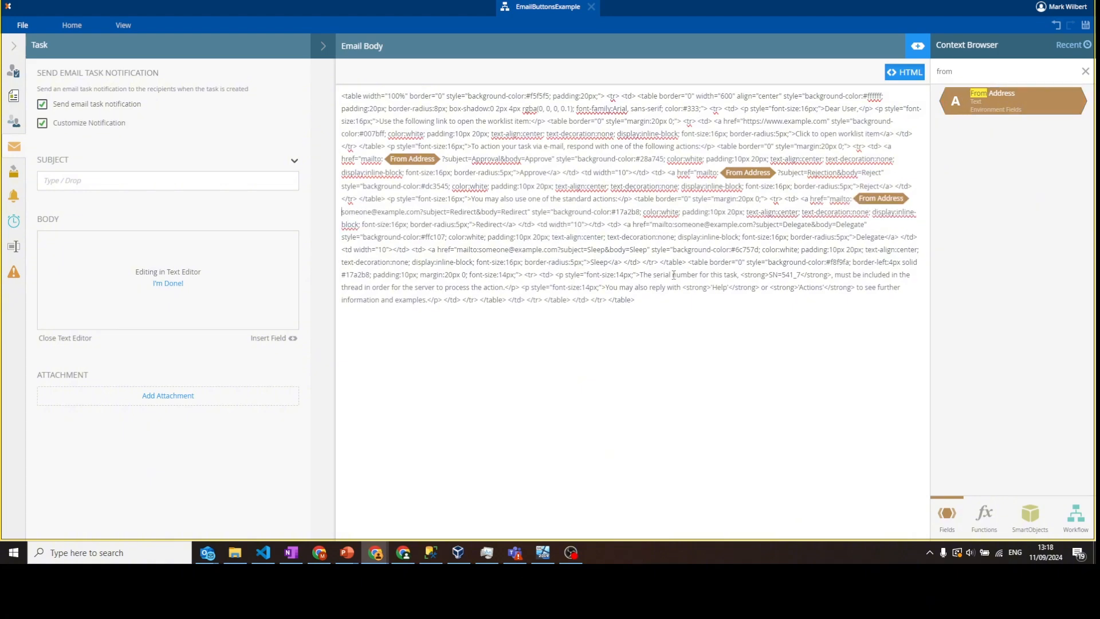
key(Delete)
key(Delete)
key(Delete)
key(Delete)
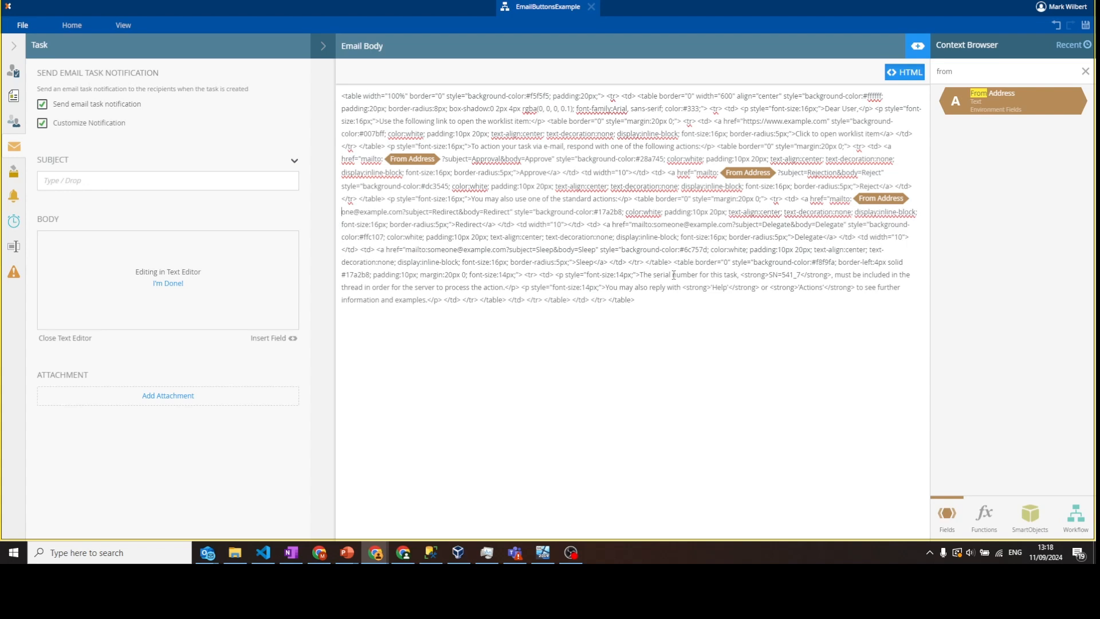
key(Delete)
key(Delete)
key(Delete)
key(Delete)
key(Delete)
key(Delete)
key(Delete)
key(Delete)
key(Delete)
key(Delete)
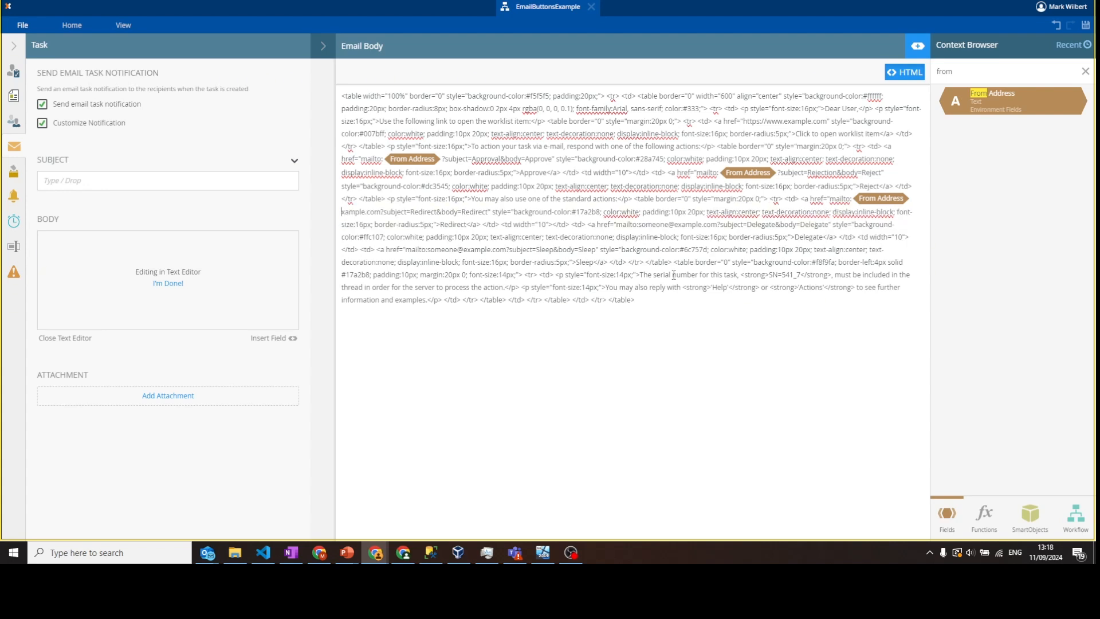
key(Delete)
key(Delete)
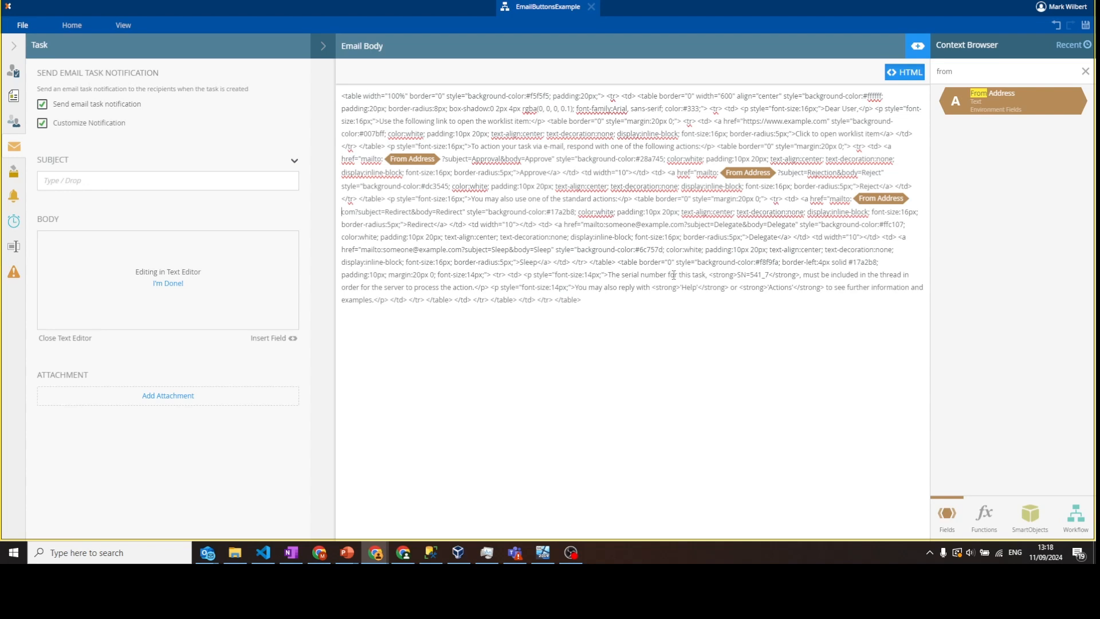
key(Delete)
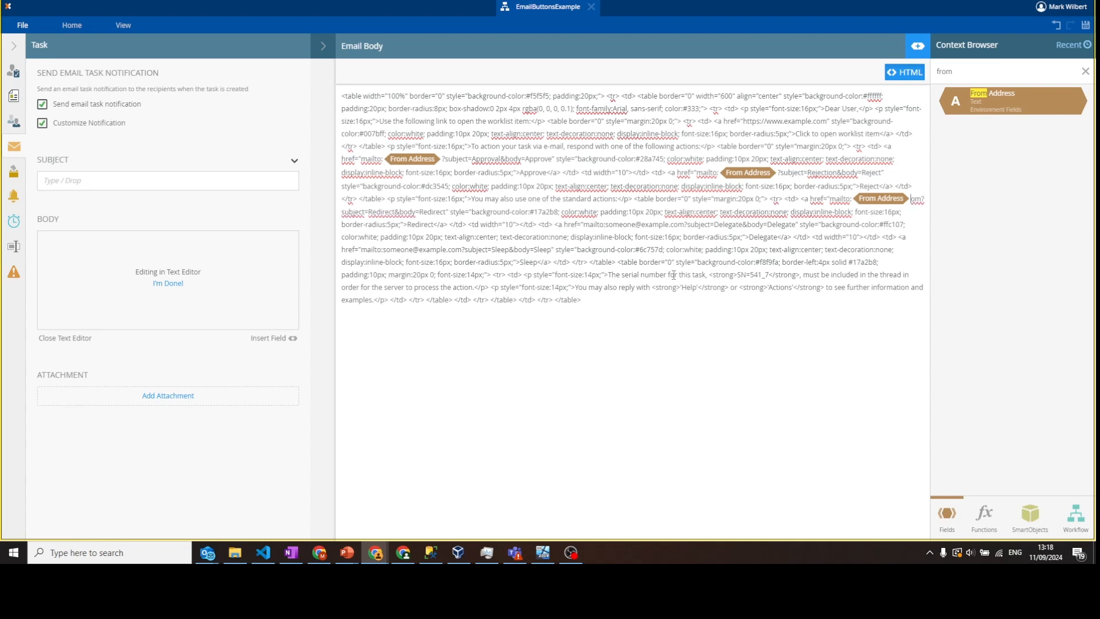
key(Delete)
key(Delete)
Step: Replace the placeholder address in the Delegate button's mailto link with the From Address field
drag(979, 100, 606, 228)
key(Delete)
key(Delete)
key(Delete)
key(Delete)
key(Delete)
key(Delete)
key(Delete)
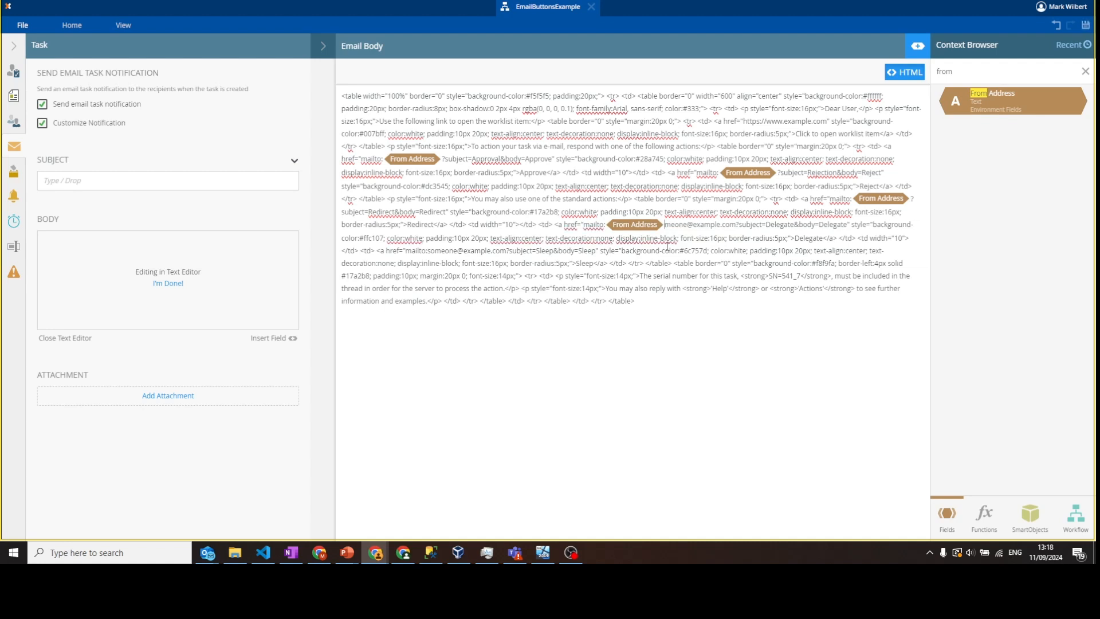
key(Delete)
key(Delete)
key(Delete)
key(Delete)
key(Delete)
key(Delete)
key(Delete)
key(Delete)
key(Delete)
key(Delete)
key(Delete)
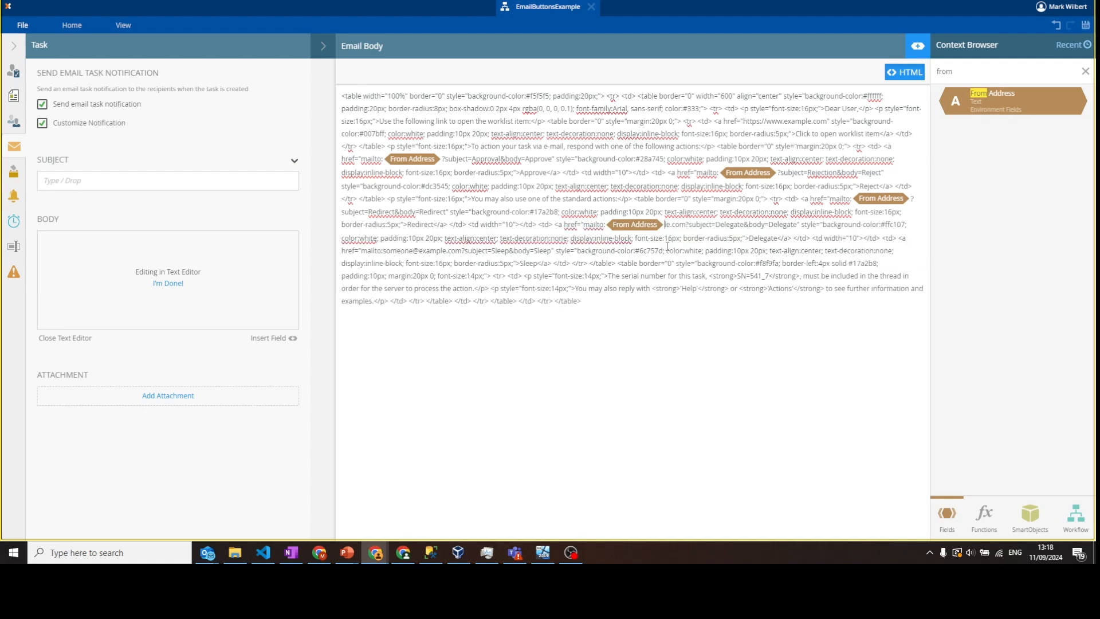
key(Delete)
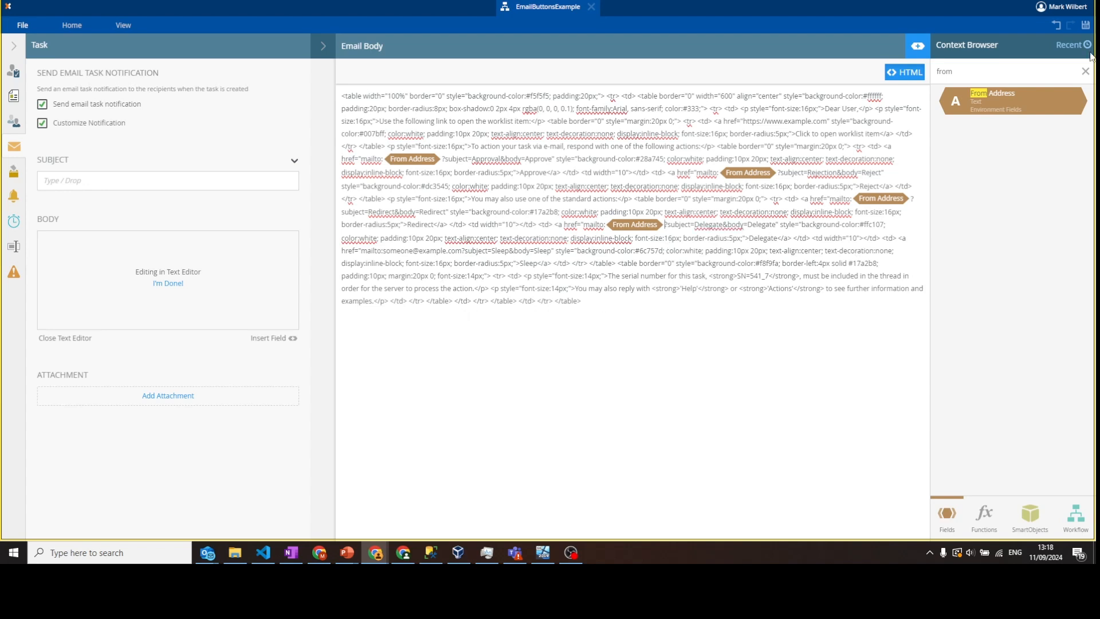
Step: Replace the placeholder address in the Sleep button's mailto link with the From Address field, keeping the question mark before the subject
drag(973, 95, 385, 251)
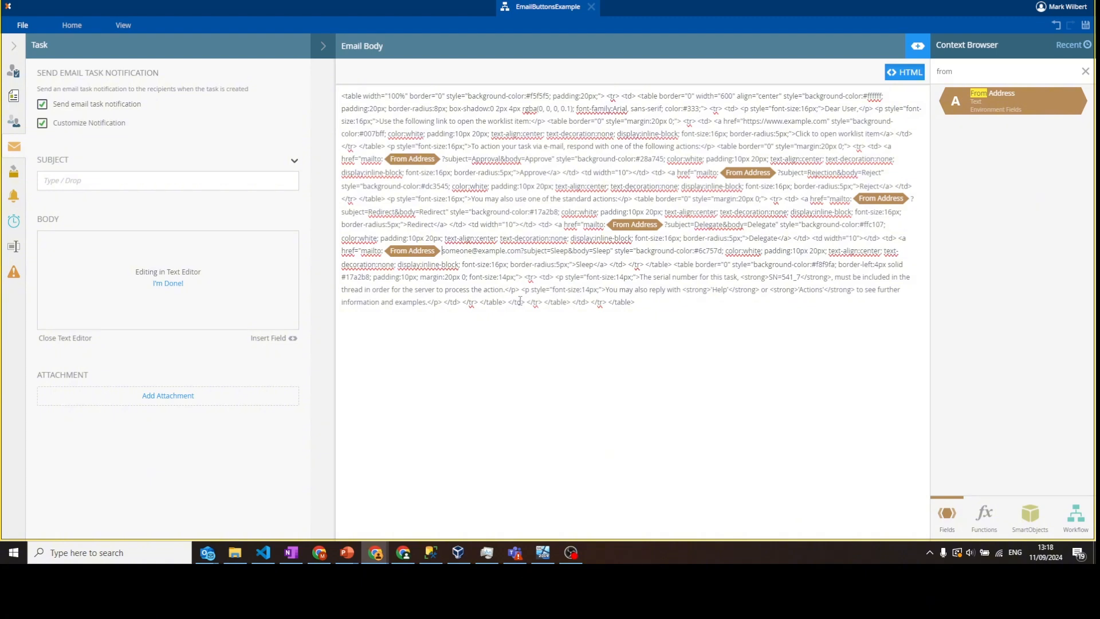
key(Delete)
key(Delete)
key(Delete)
key(Delete)
key(Delete)
key(Delete)
key(Delete)
key(Delete)
key(Delete)
key(Delete)
key(Delete)
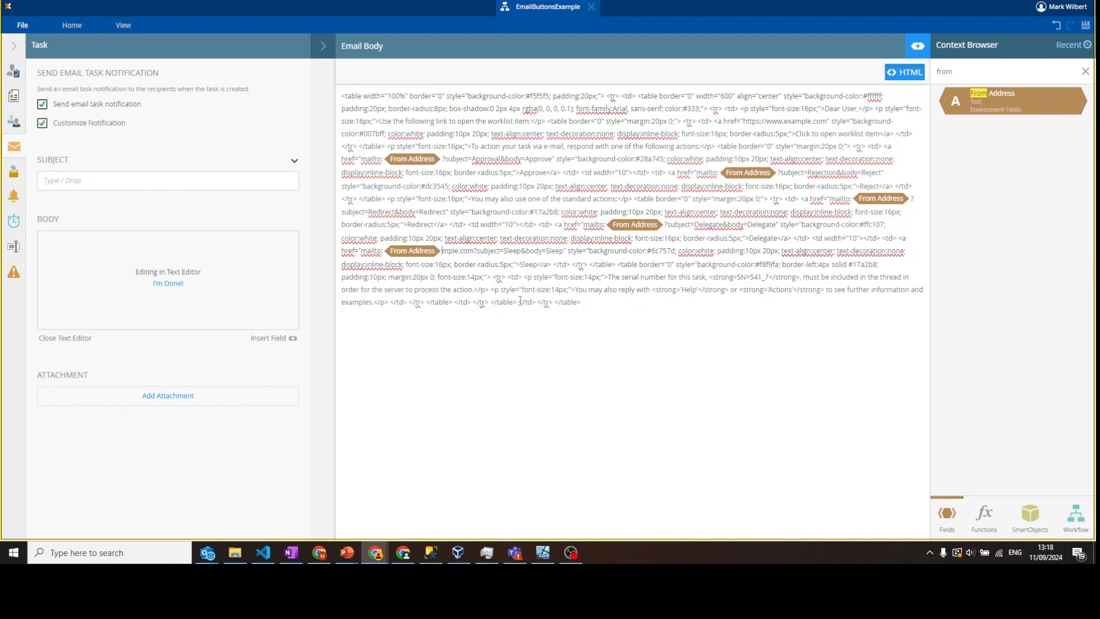
key(Delete)
key(Delete)
key(Delete)
key(Delete)
key(Delete)
key(Delete)
key(Delete)
key(Delete)
key(Delete)
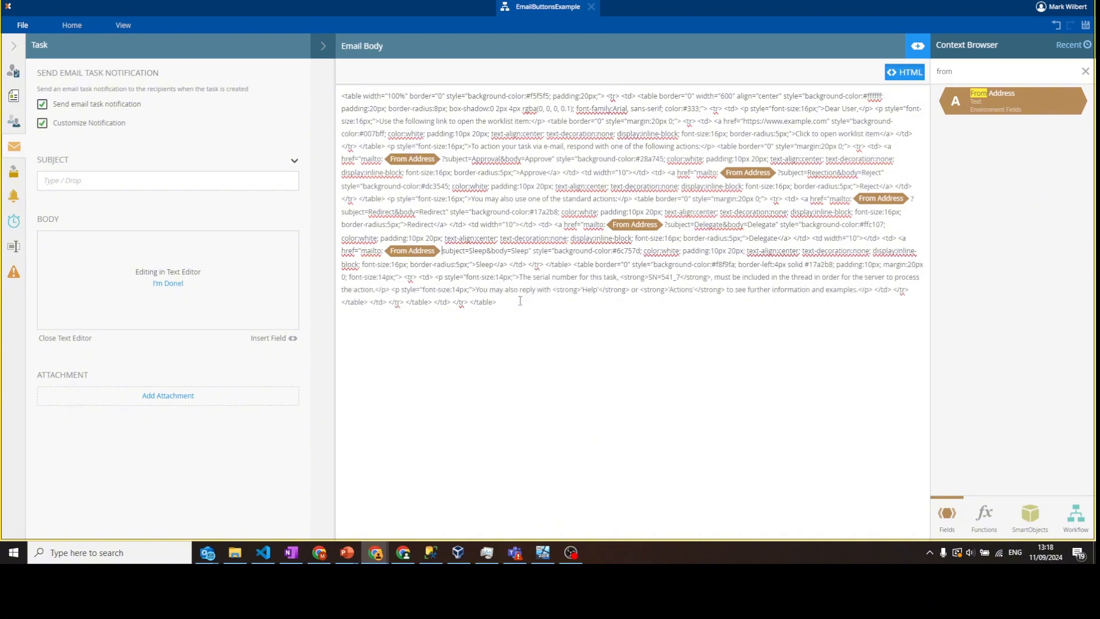
text(?)
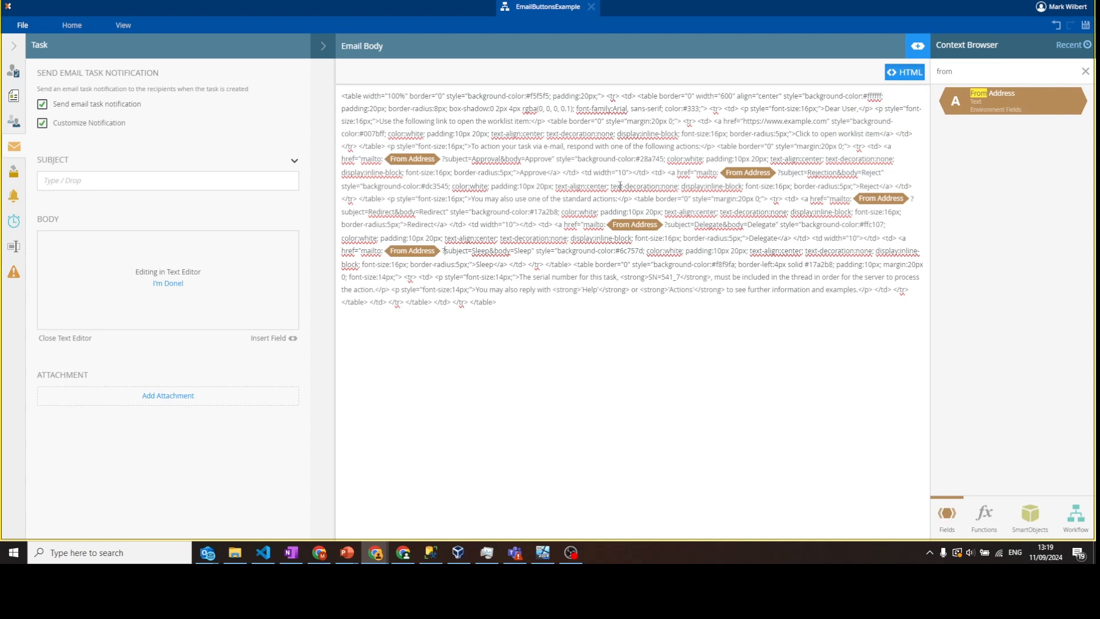
Step: Append a space and the task's Serial Number workflow field to the body text of the Approve button's mailto link
double_click(491, 161)
click(552, 160)
text(")
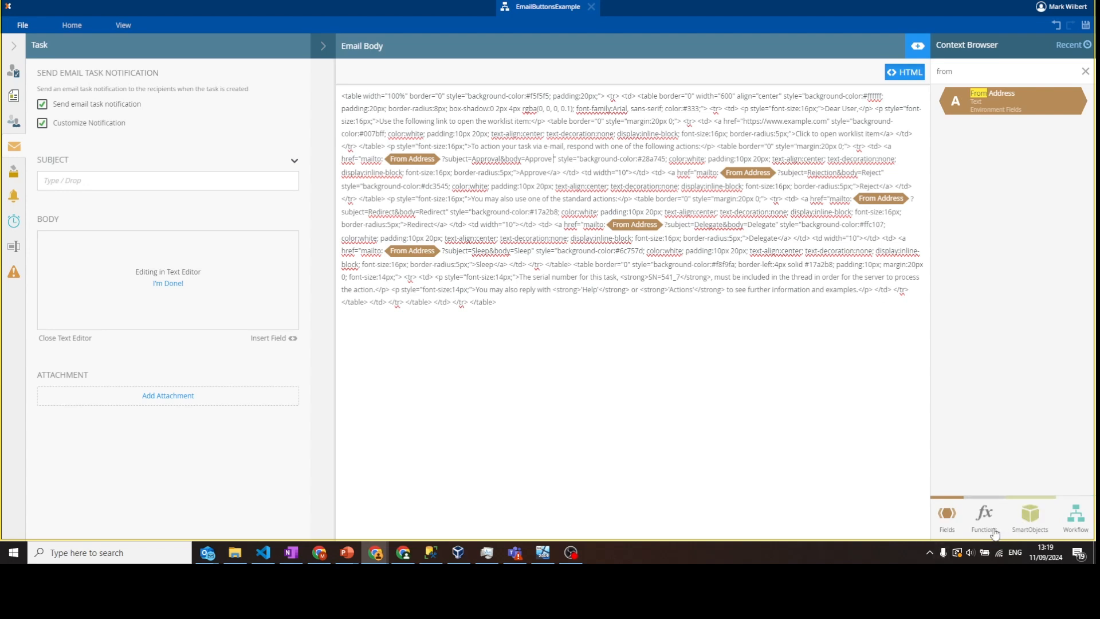
click(1066, 518)
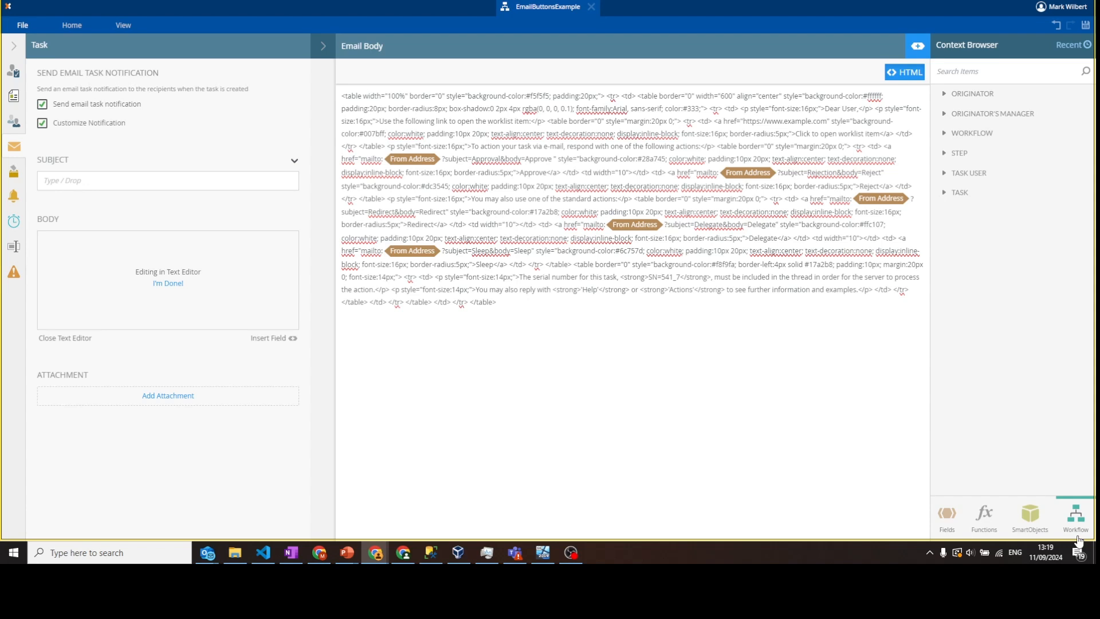
click(943, 193)
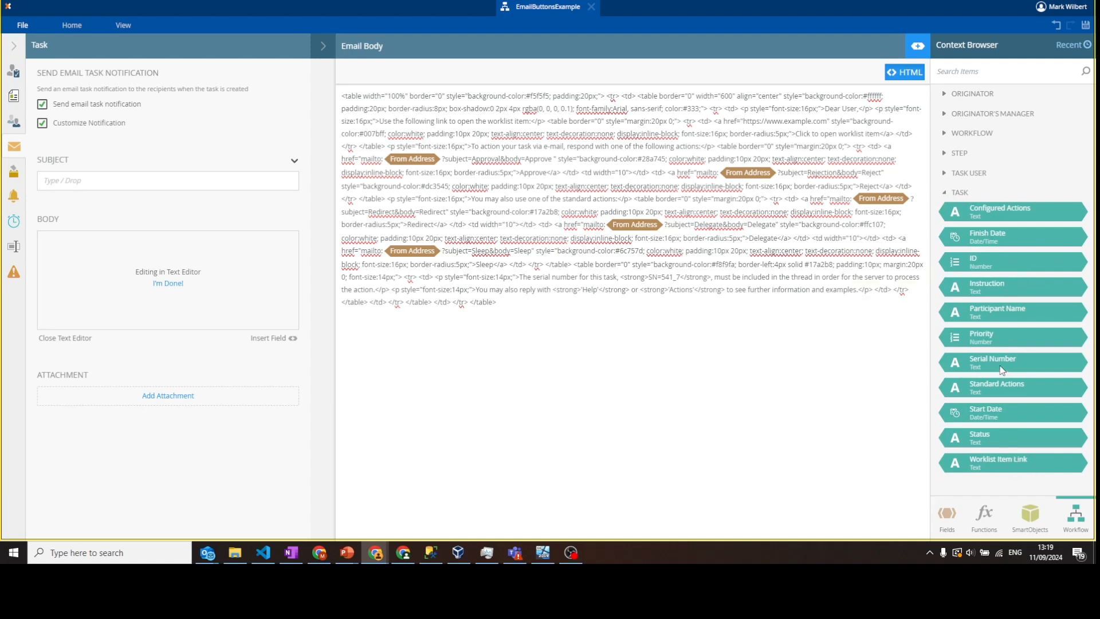
drag(1002, 370, 554, 168)
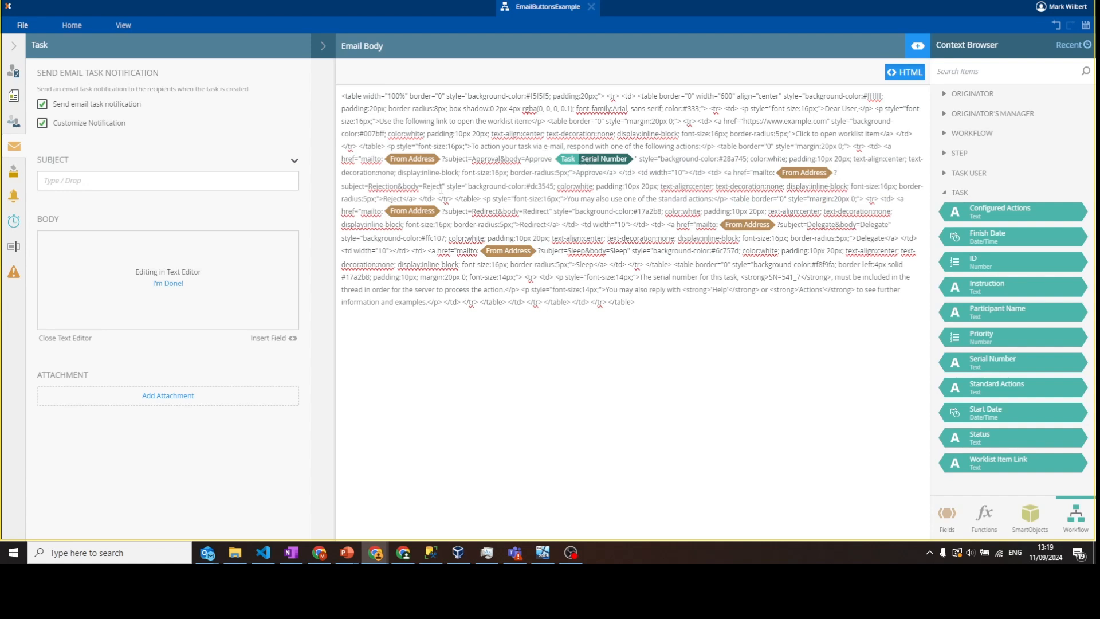
Step: Append a space and the task's Serial Number field to the body text of the Reject and Redirect mailto links
key(Left)
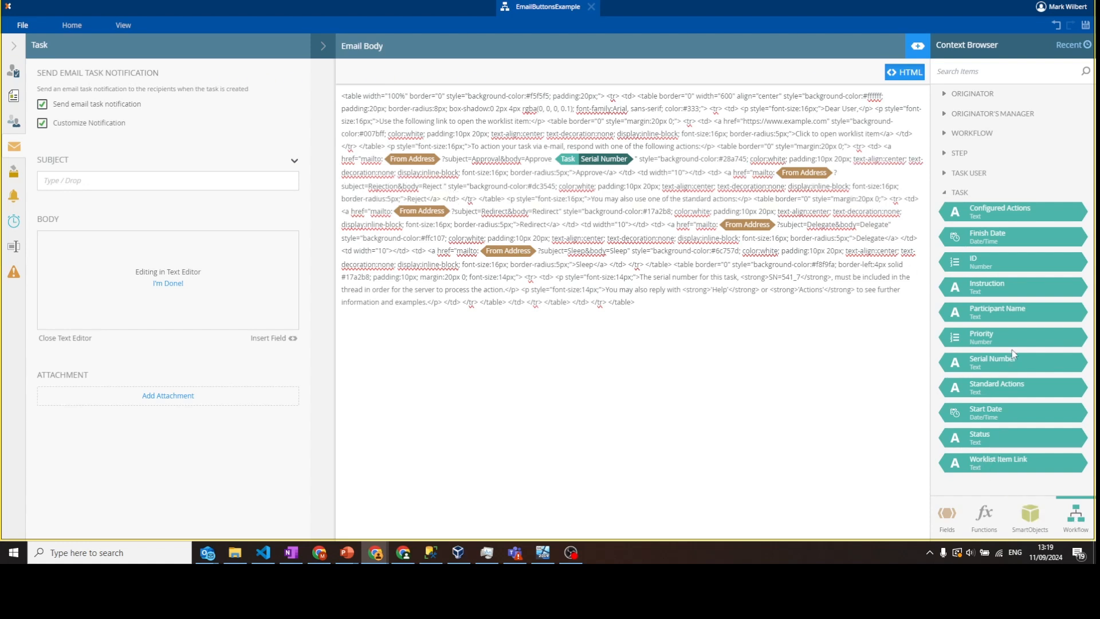
drag(1011, 367, 447, 192)
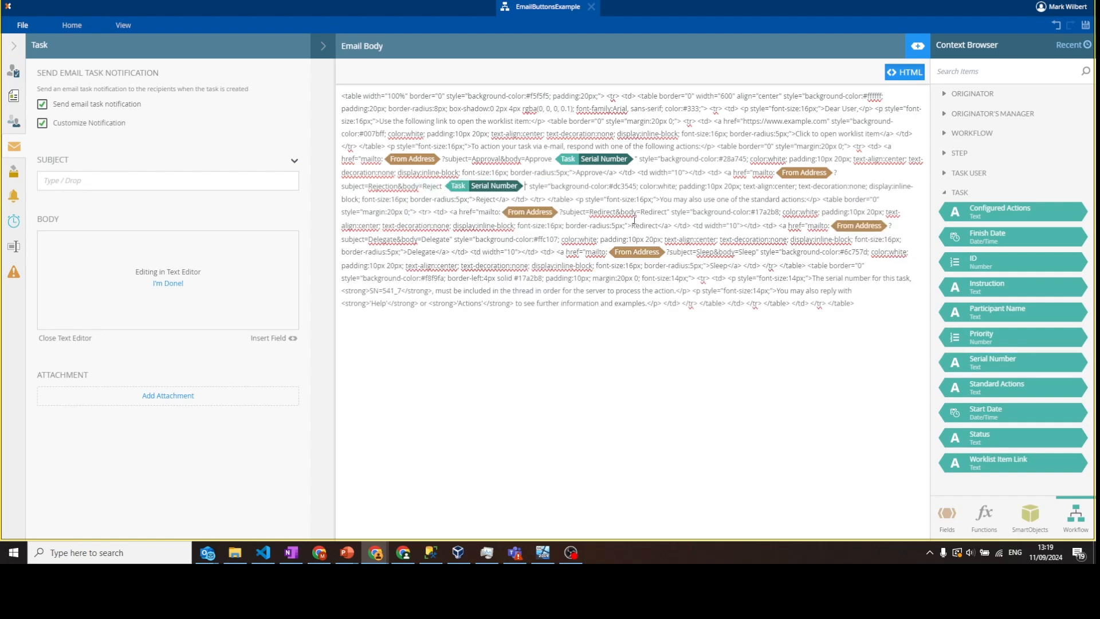
click(667, 211)
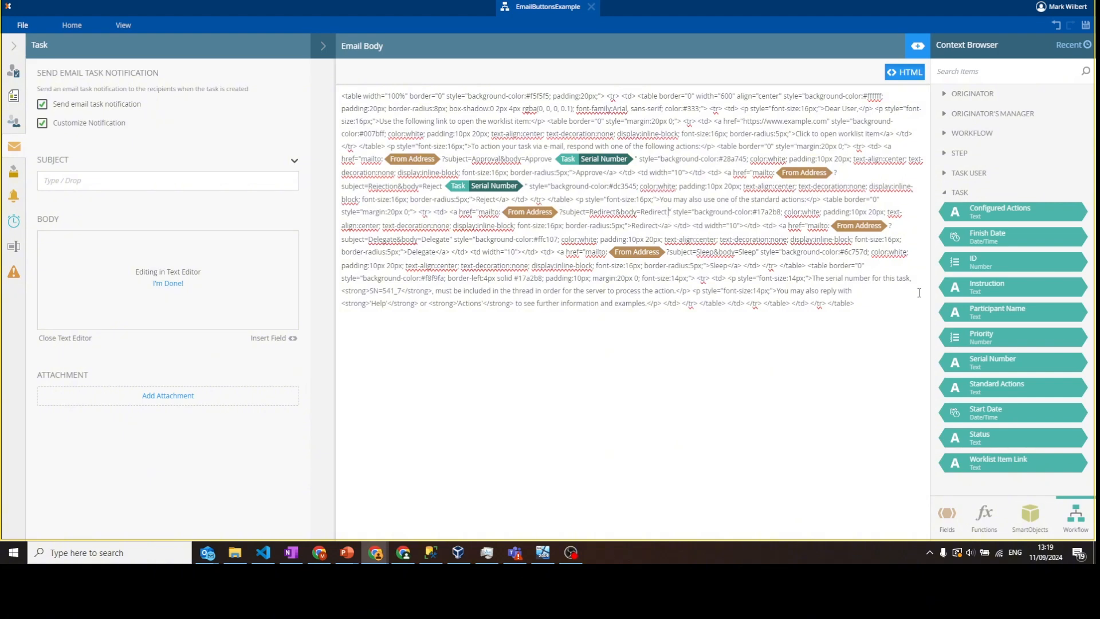
drag(1008, 369, 669, 224)
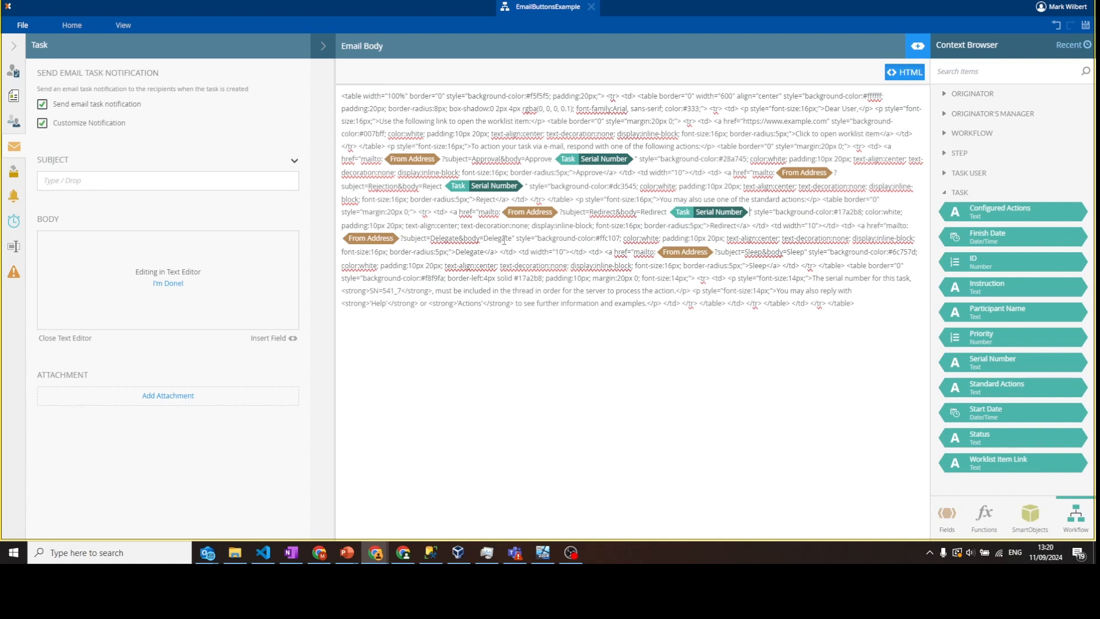
Step: Append a space and the task's Serial Number field to the body text of the Delegate and Sleep mailto links
click(512, 238)
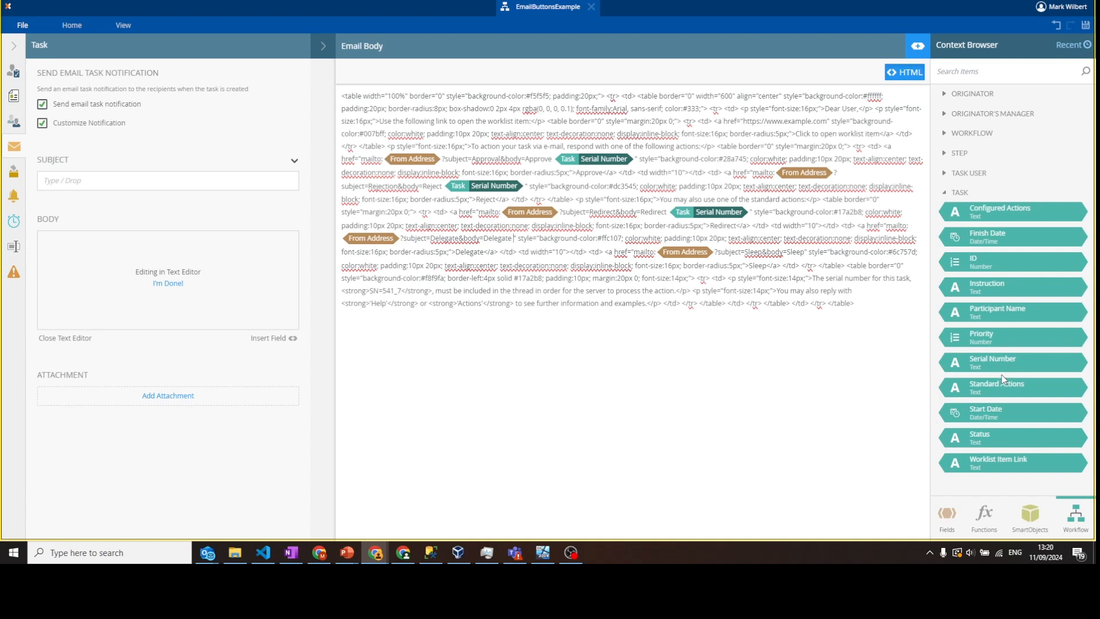
drag(1006, 359, 513, 251)
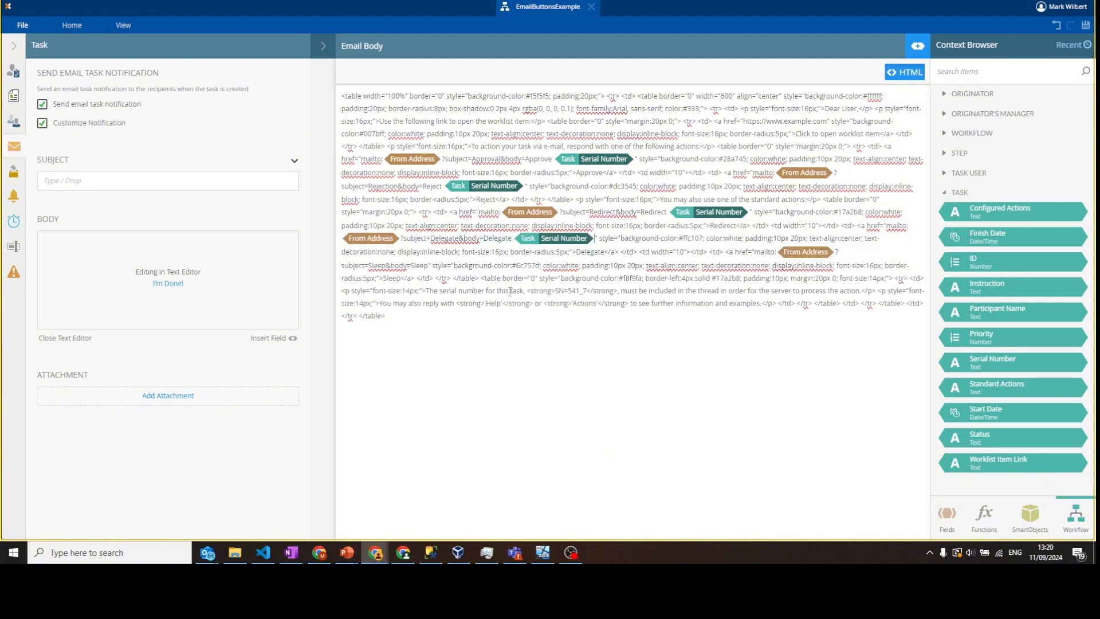
click(429, 267)
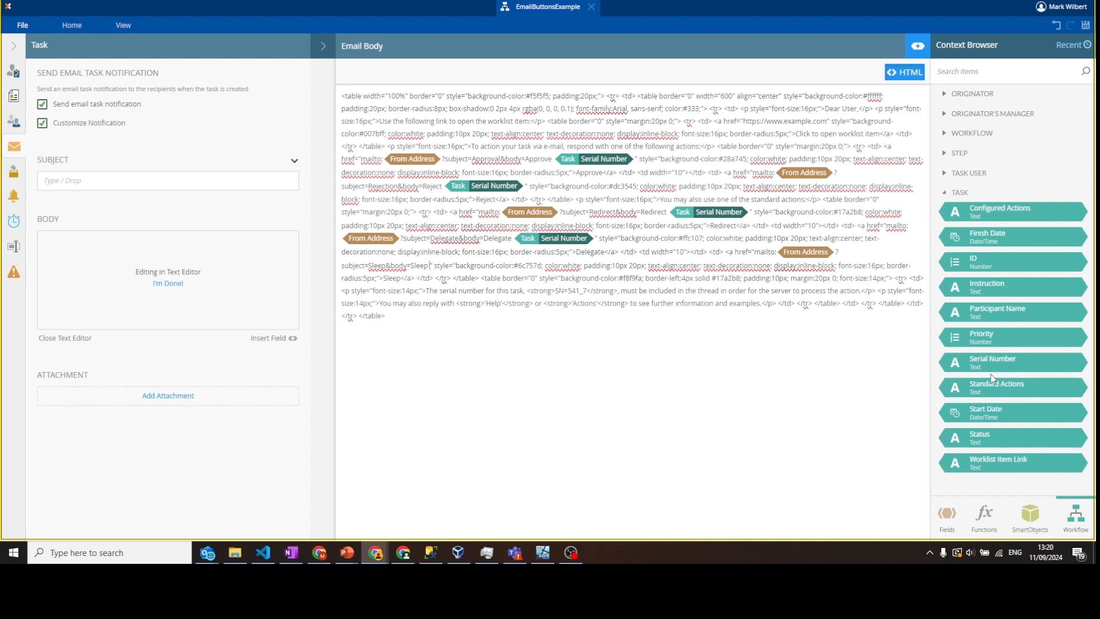
drag(996, 355, 432, 273)
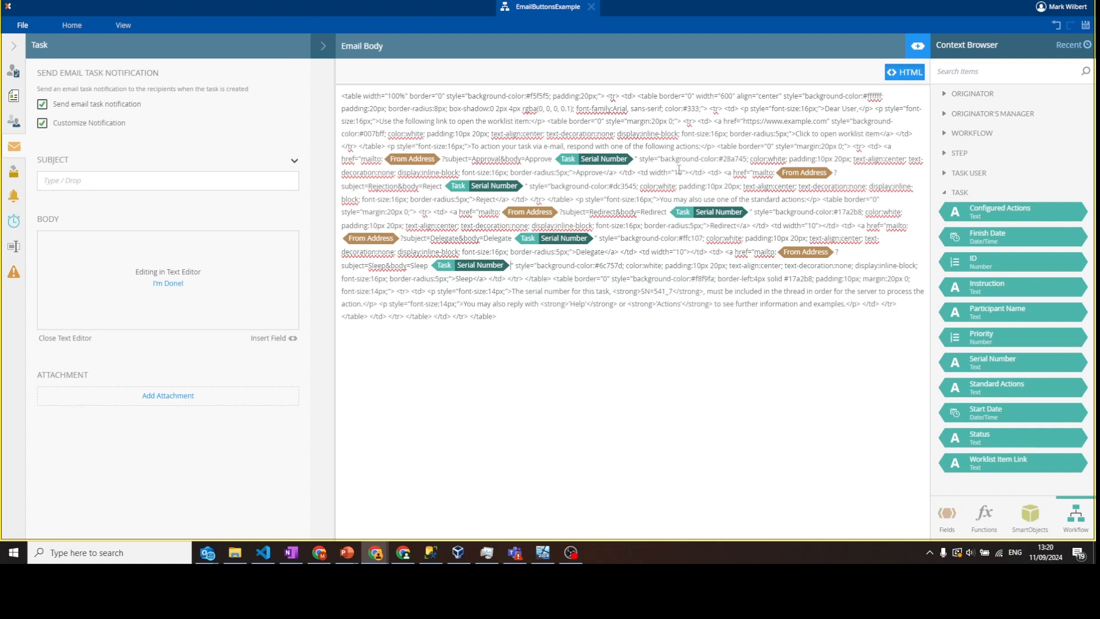
Step: Collapse the task's email configuration and deploy the EmailButtonsExample workflow
click(14, 50)
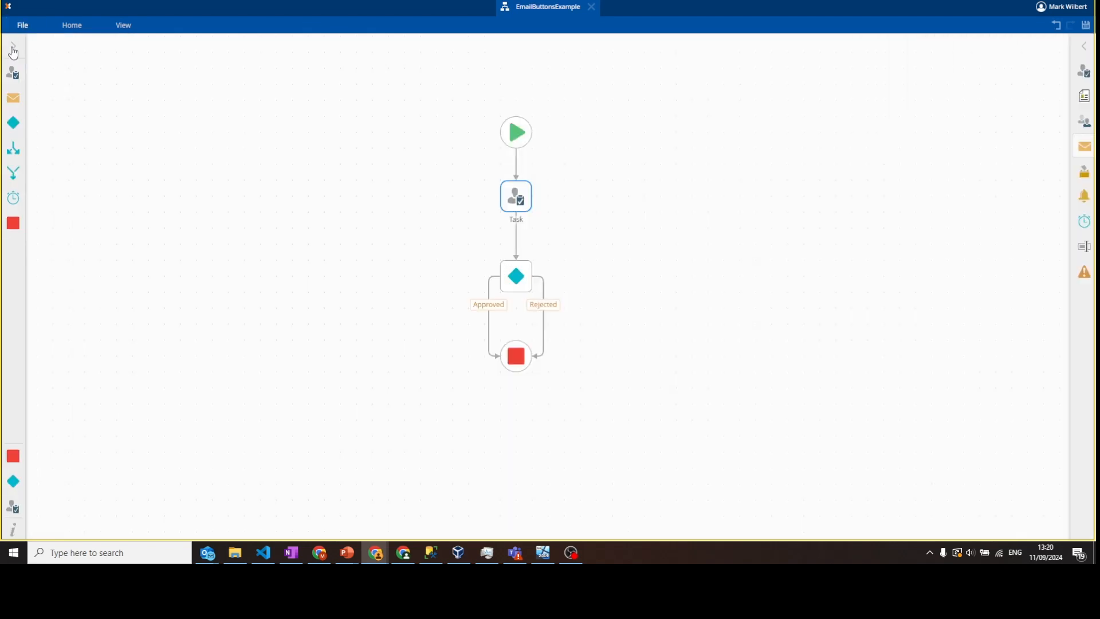
click(23, 25)
click(175, 70)
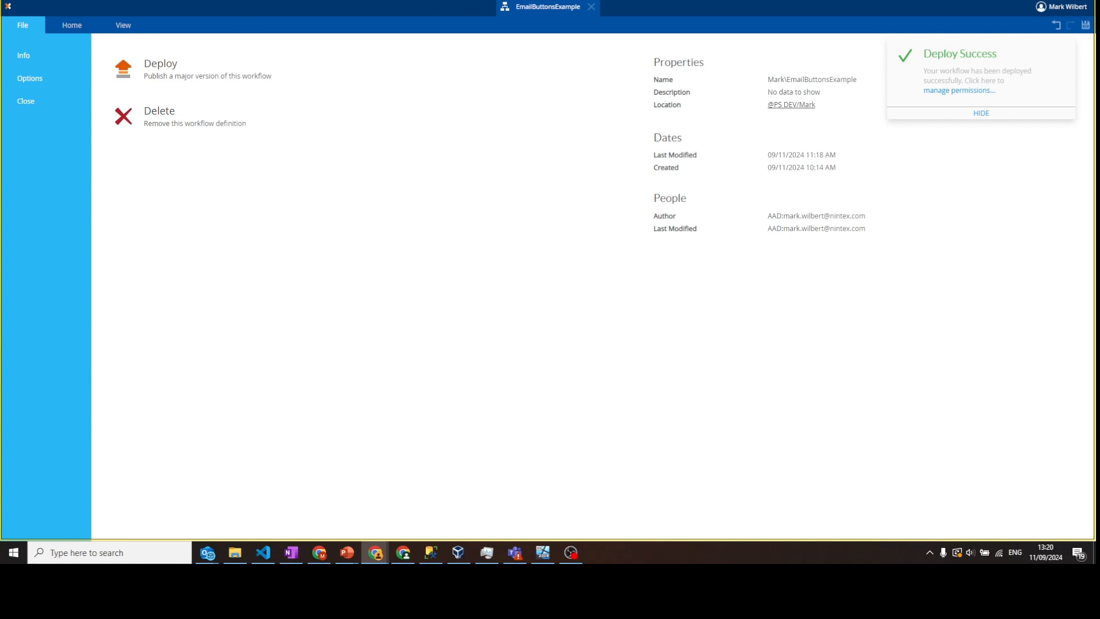
Step: Switch to K2 Management and start a new asynchronous instance of the workflow using the date as folio
click(195, 0)
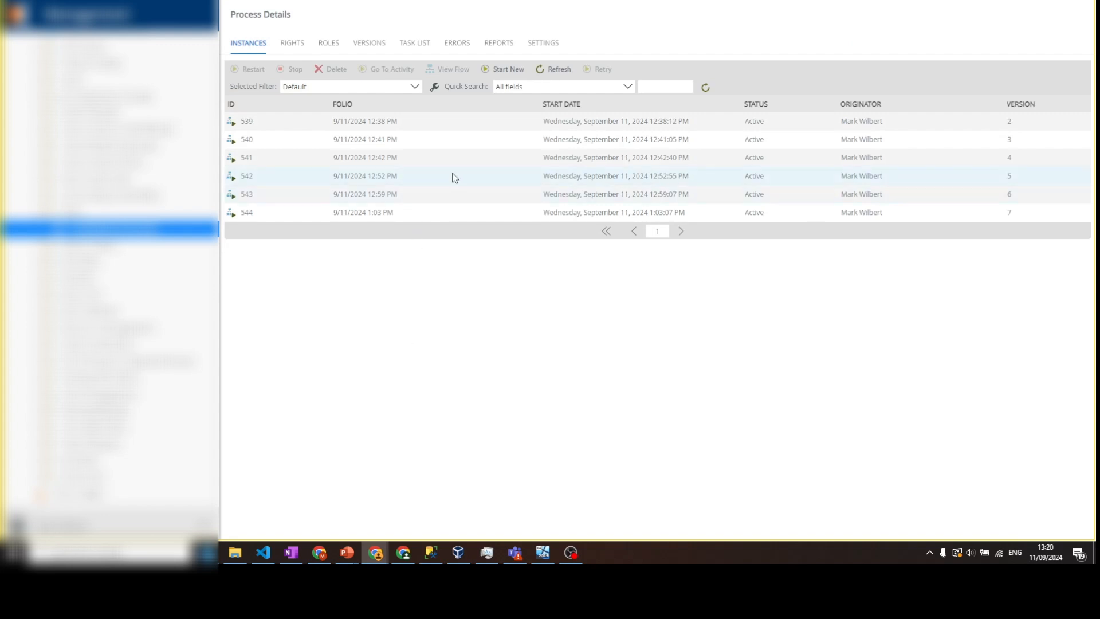
click(508, 71)
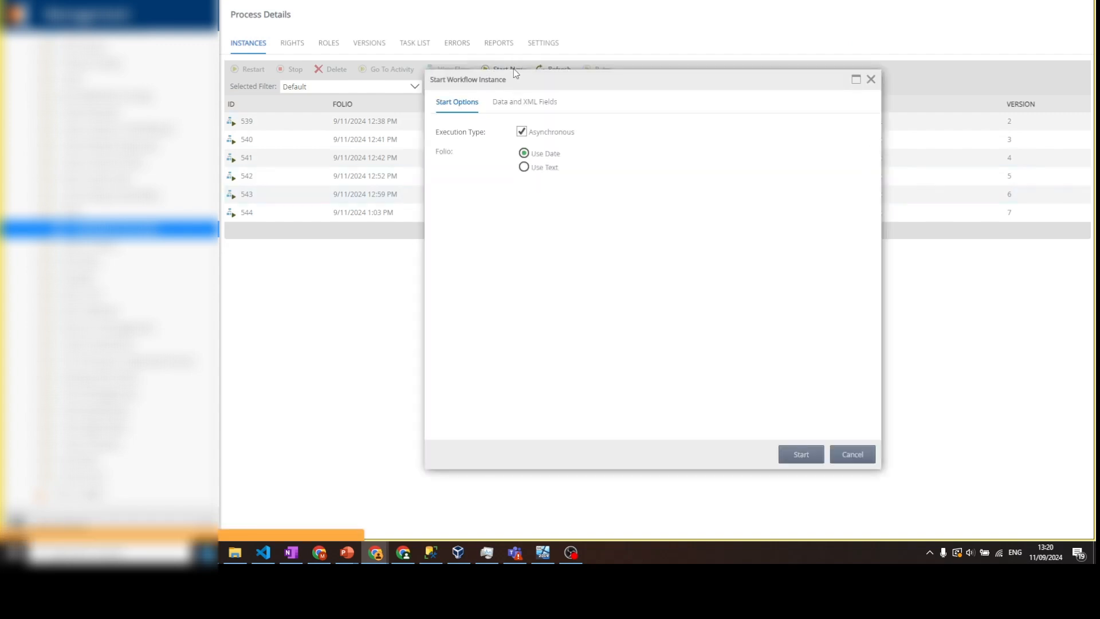
click(803, 456)
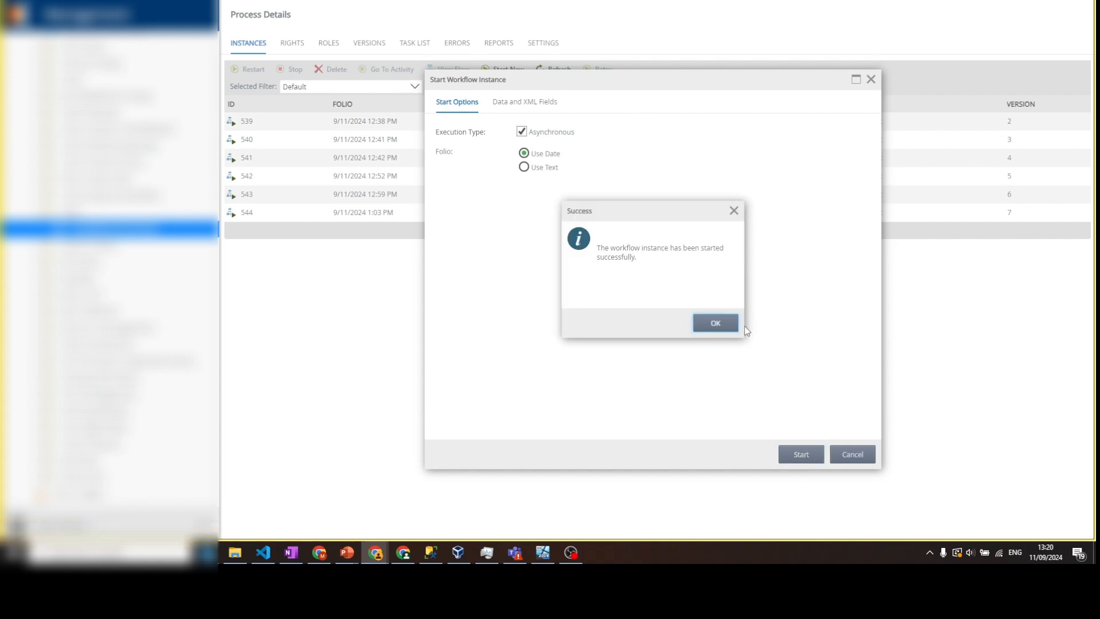
click(716, 323)
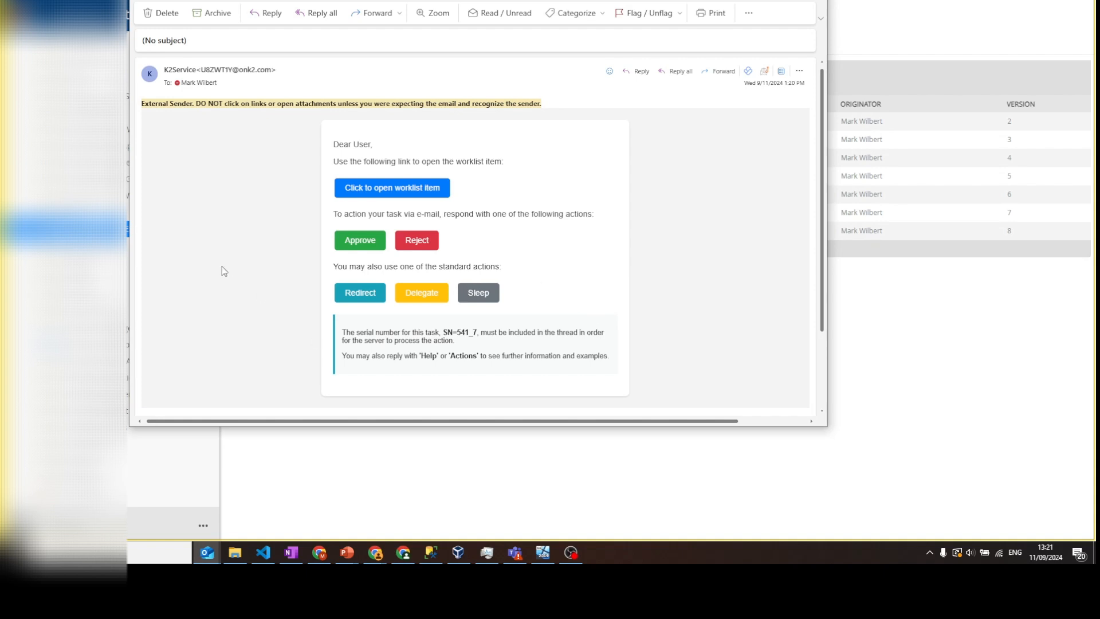
Step: Use the Approve action in the received notification email and send the pre-filled approval message
click(360, 240)
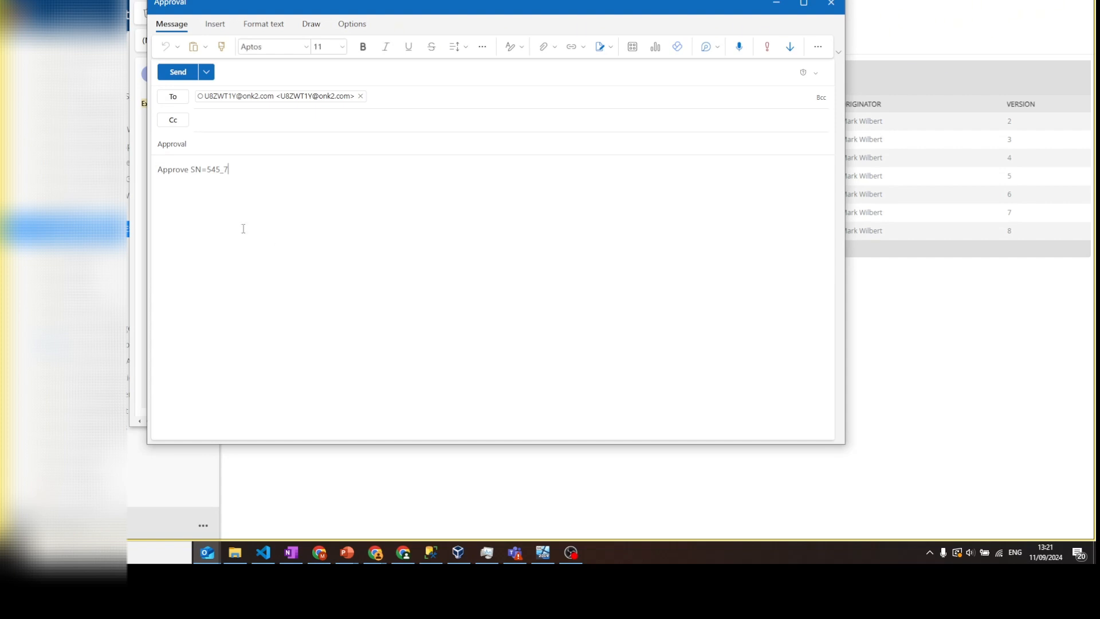
click(177, 72)
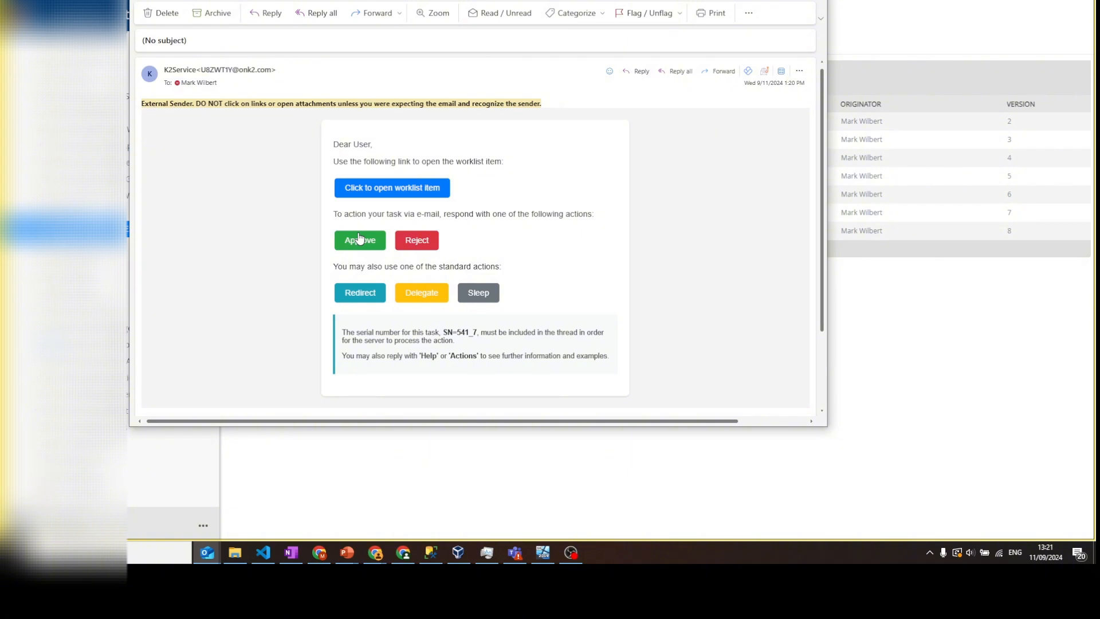
Step: Return to the workflow's process instances in K2 Management and refresh the list to check the newest instance
click(904, 316)
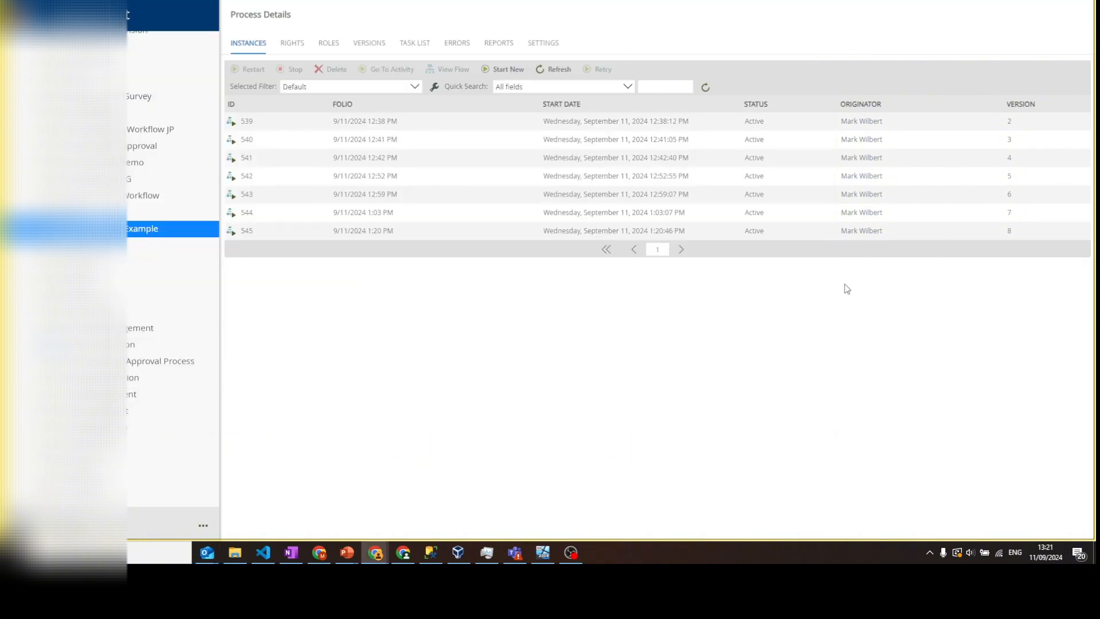
click(706, 87)
click(359, 231)
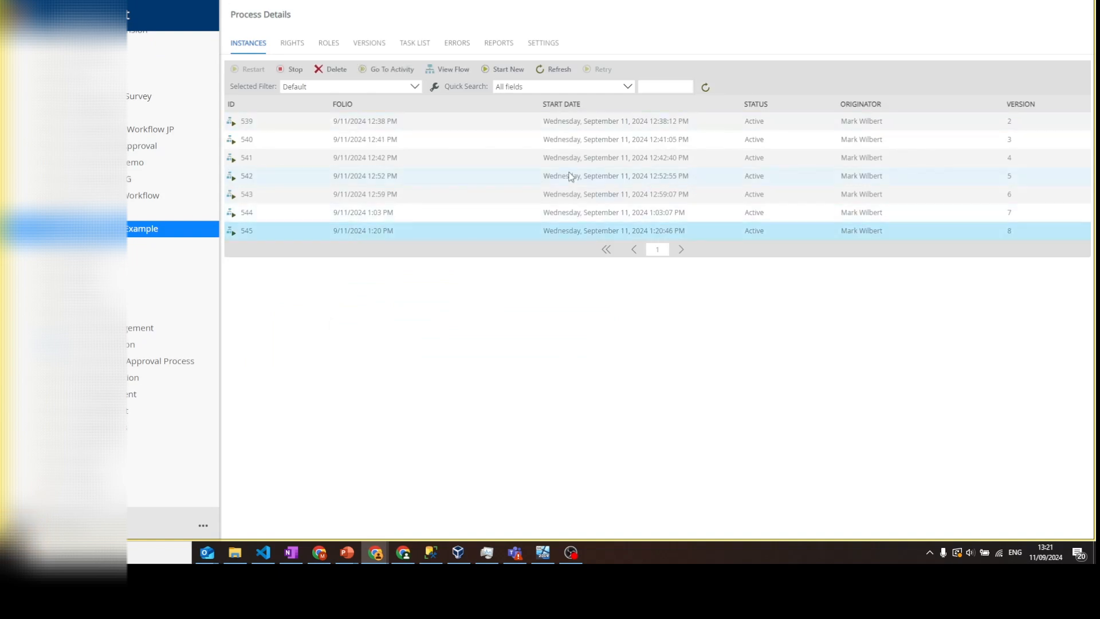
click(707, 88)
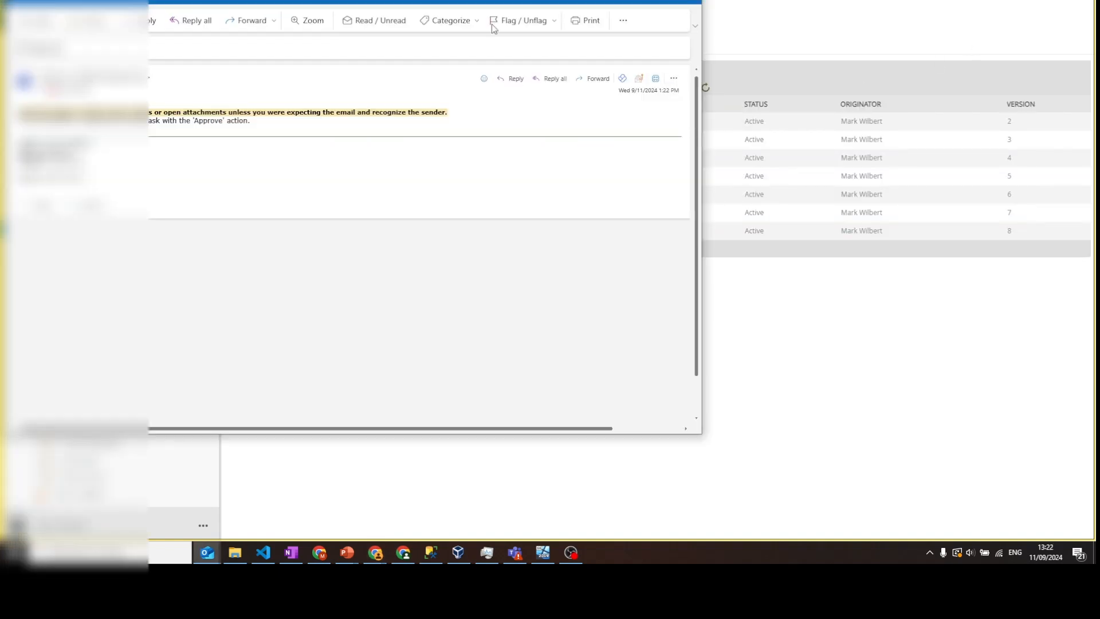
Step: View the RE: Approval reply email, minimize it, and refresh the process instances list to check whether the workflow completed
drag(470, 1, 618, 3)
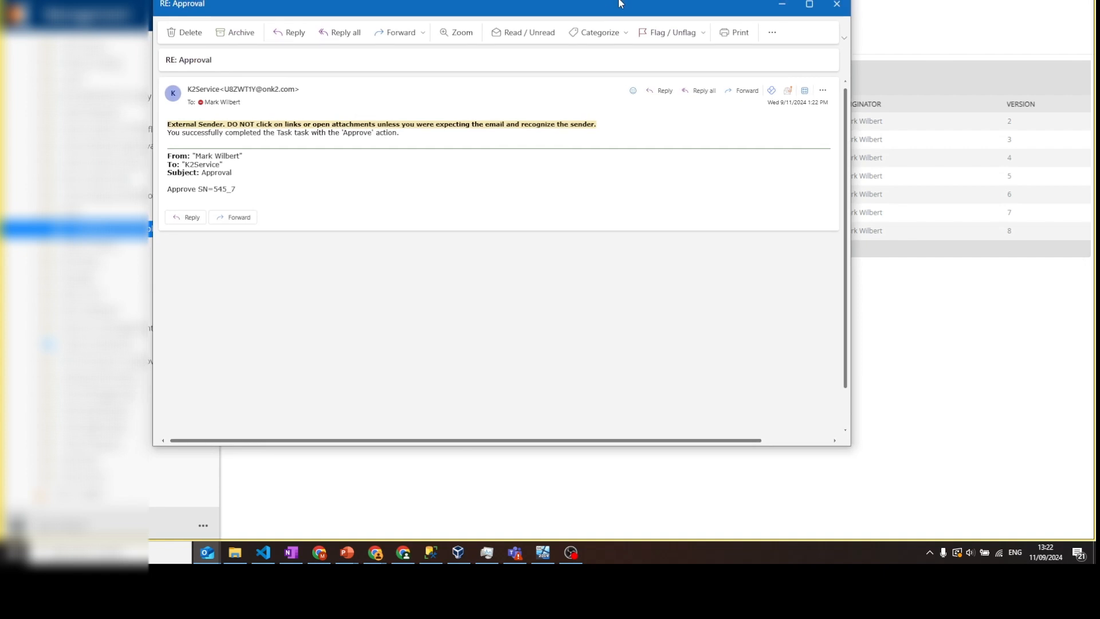
click(783, 5)
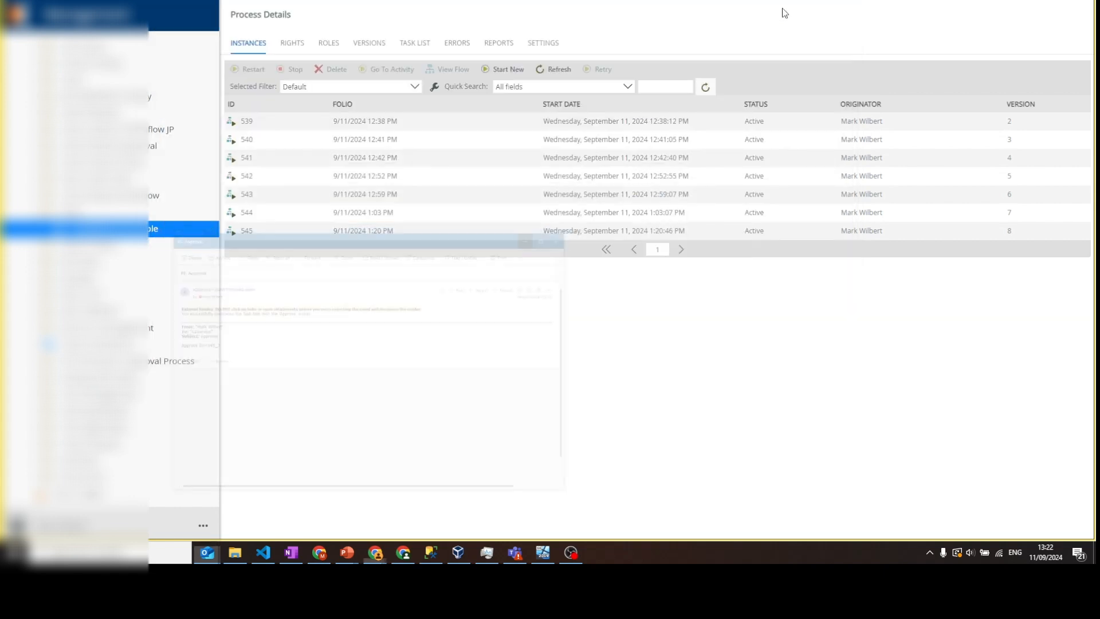
click(705, 88)
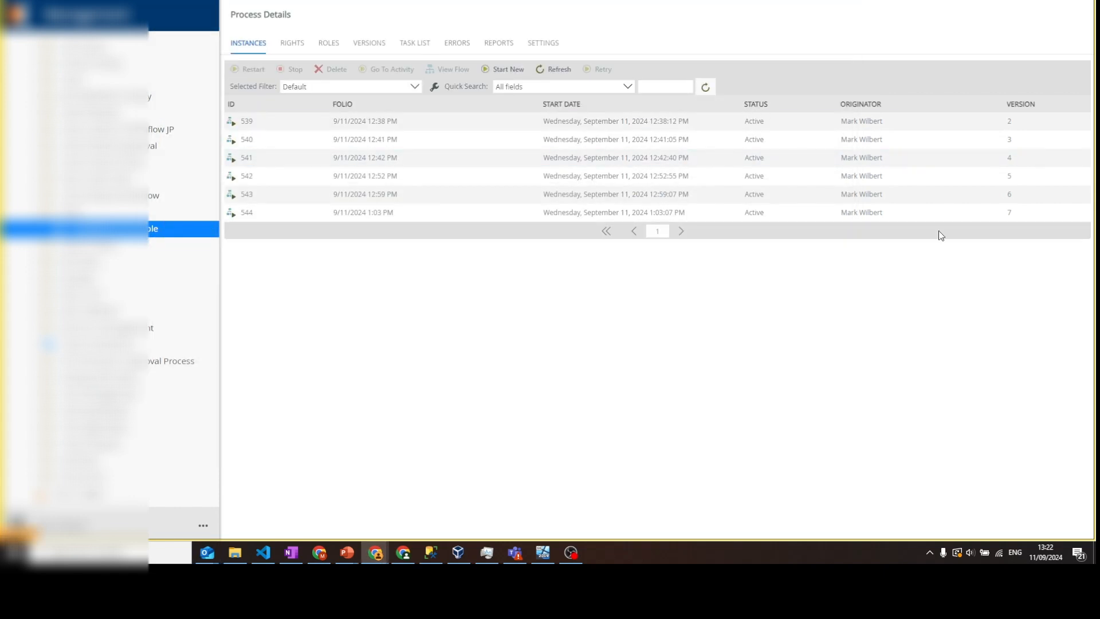